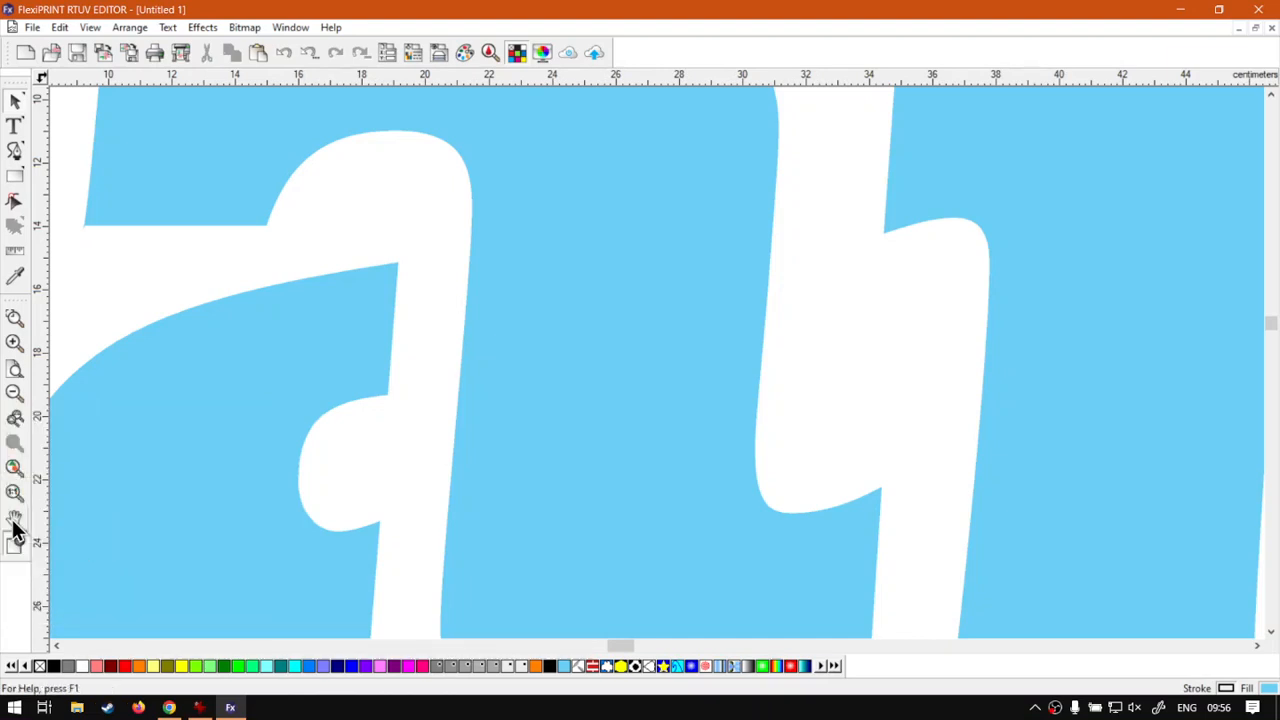
Pan across the enlarged "am" lettering to examine the upper and lower parts of the letters.
key(space)
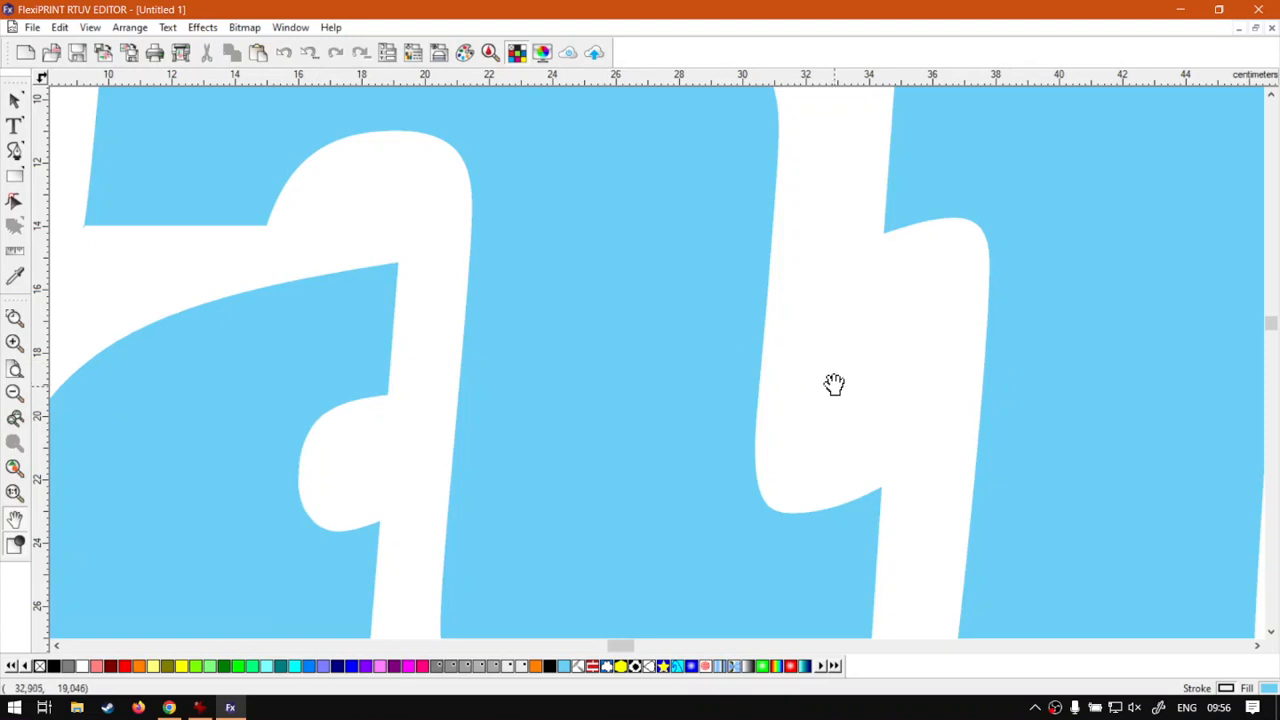
drag(831, 383, 127, 329)
drag(842, 294, 484, 468)
drag(482, 316, 425, 191)
drag(528, 431, 514, 269)
drag(606, 346, 1080, 428)
drag(465, 327, 989, 626)
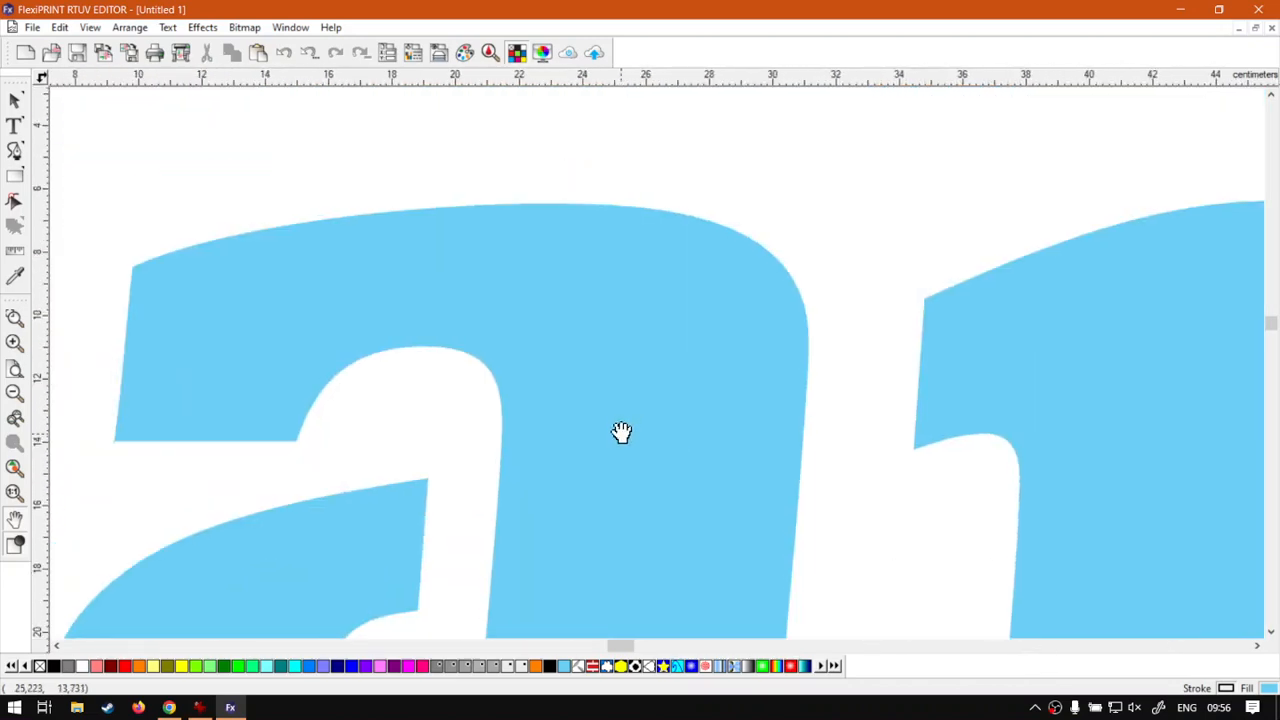
drag(616, 431, 706, 302)
drag(625, 490, 648, 392)
drag(617, 450, 622, 379)
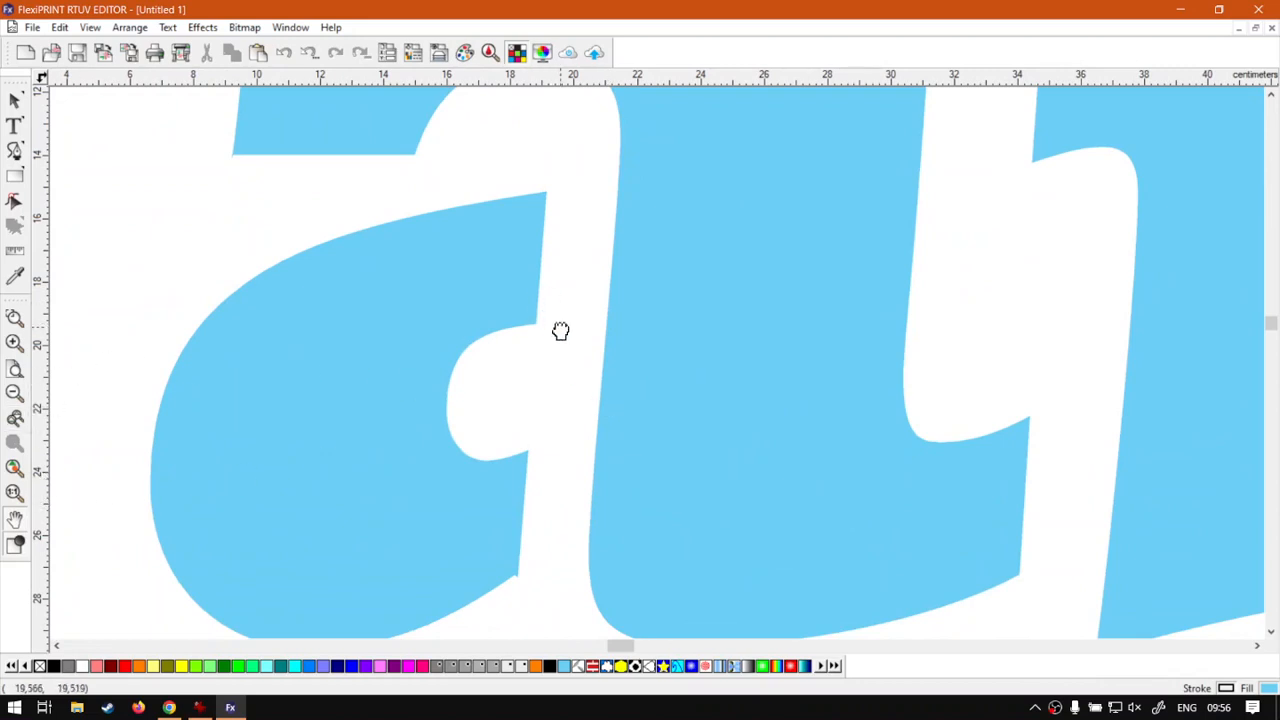
drag(560, 331, 609, 416)
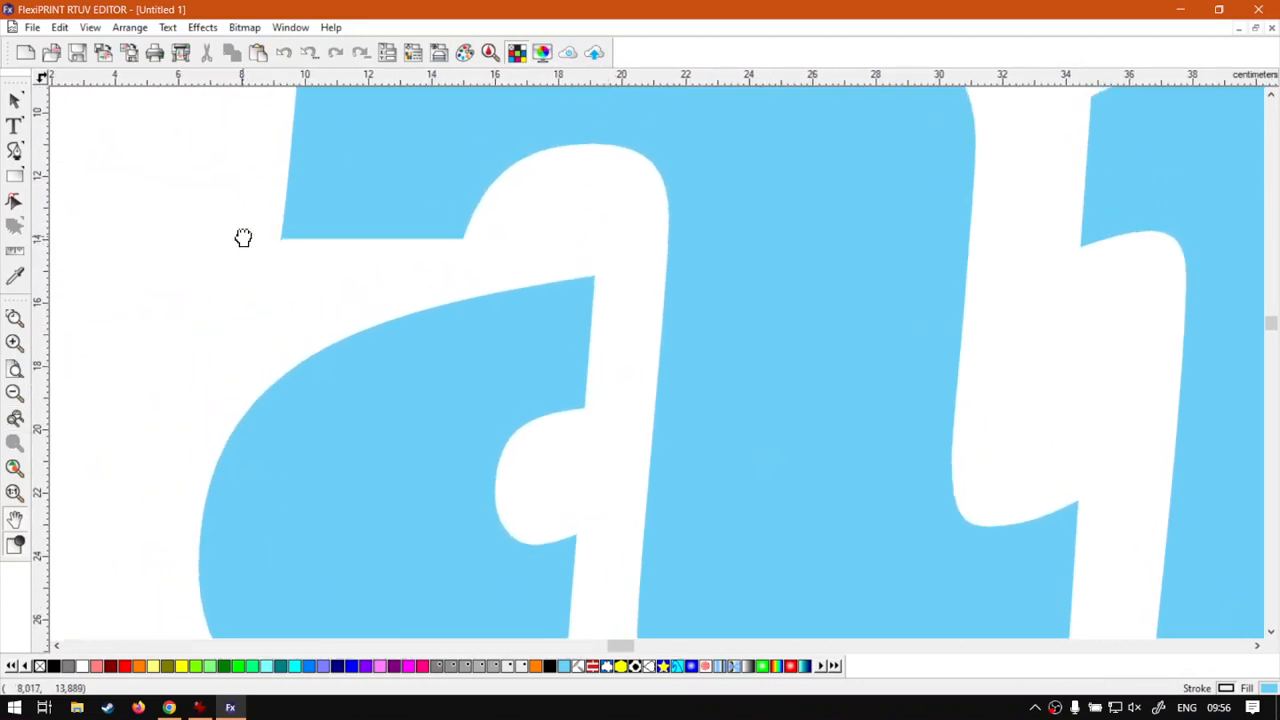
mouse_move(243, 237)
mouse_down()
mouse_move(260, 286)
mouse_move(243, 213)
mouse_up()
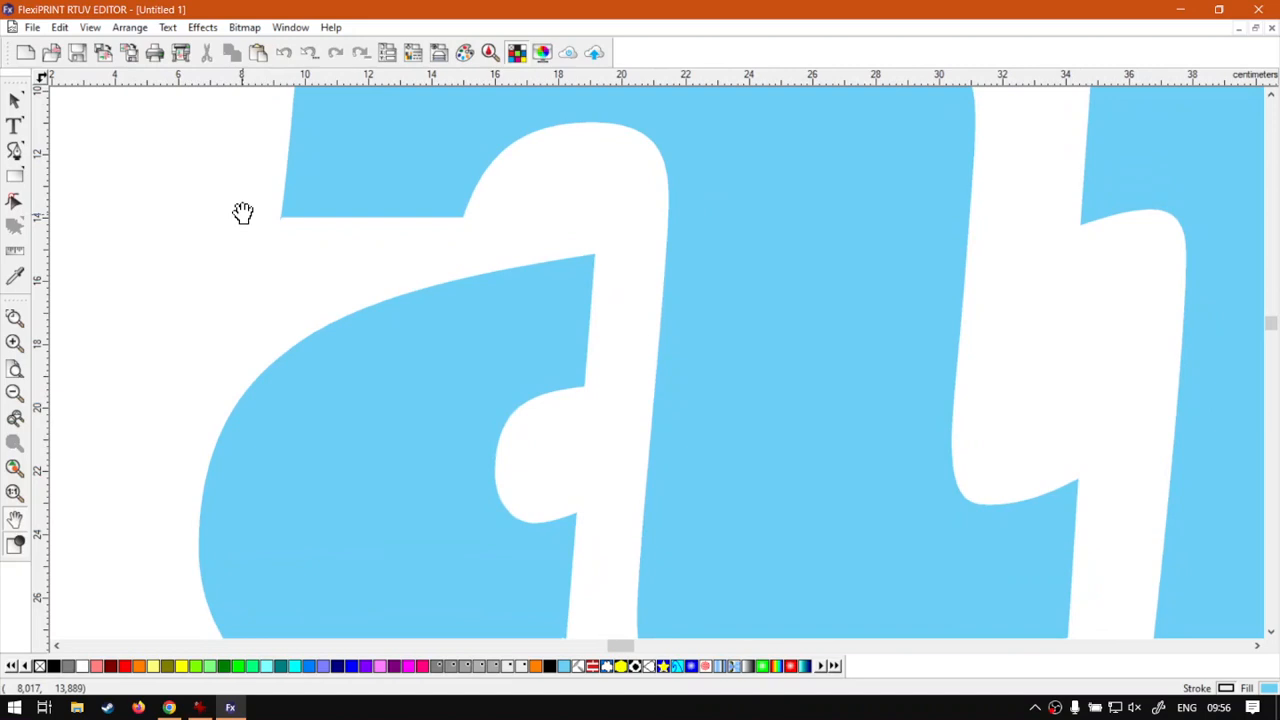
Set the Pan tool's preferences to resume the previous tool after zooming once.
double_click(20, 528)
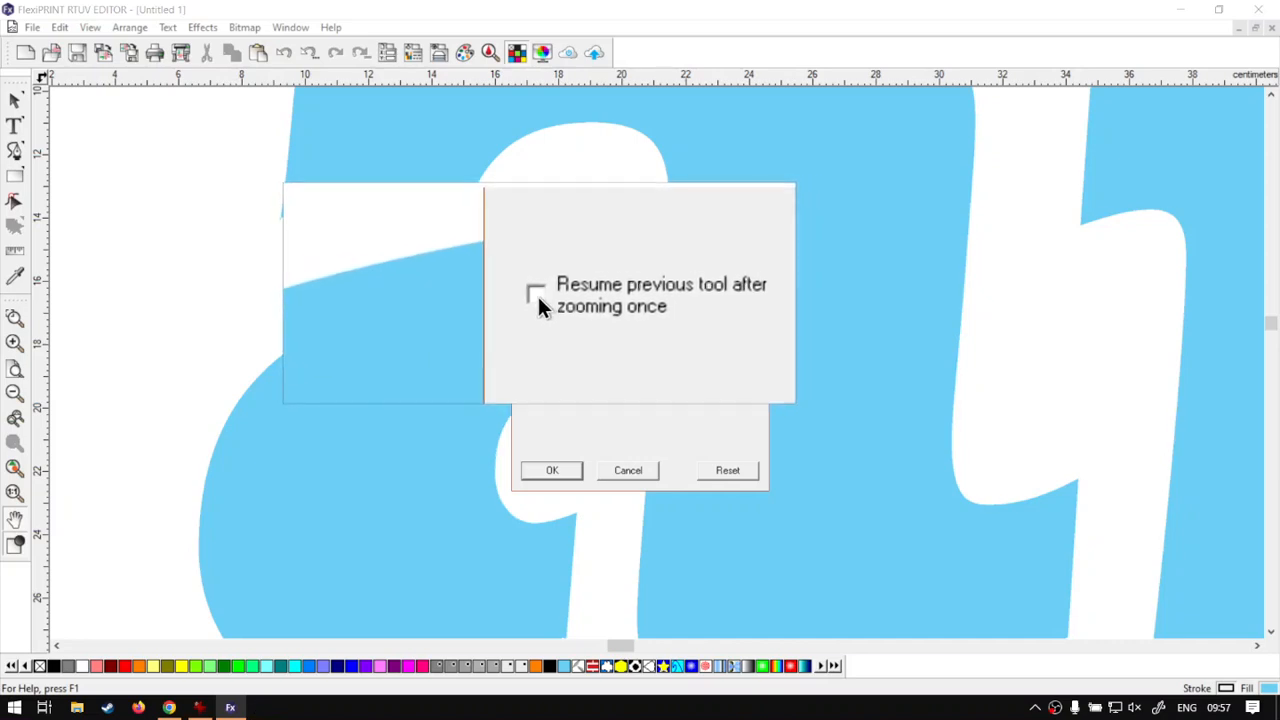
click(536, 293)
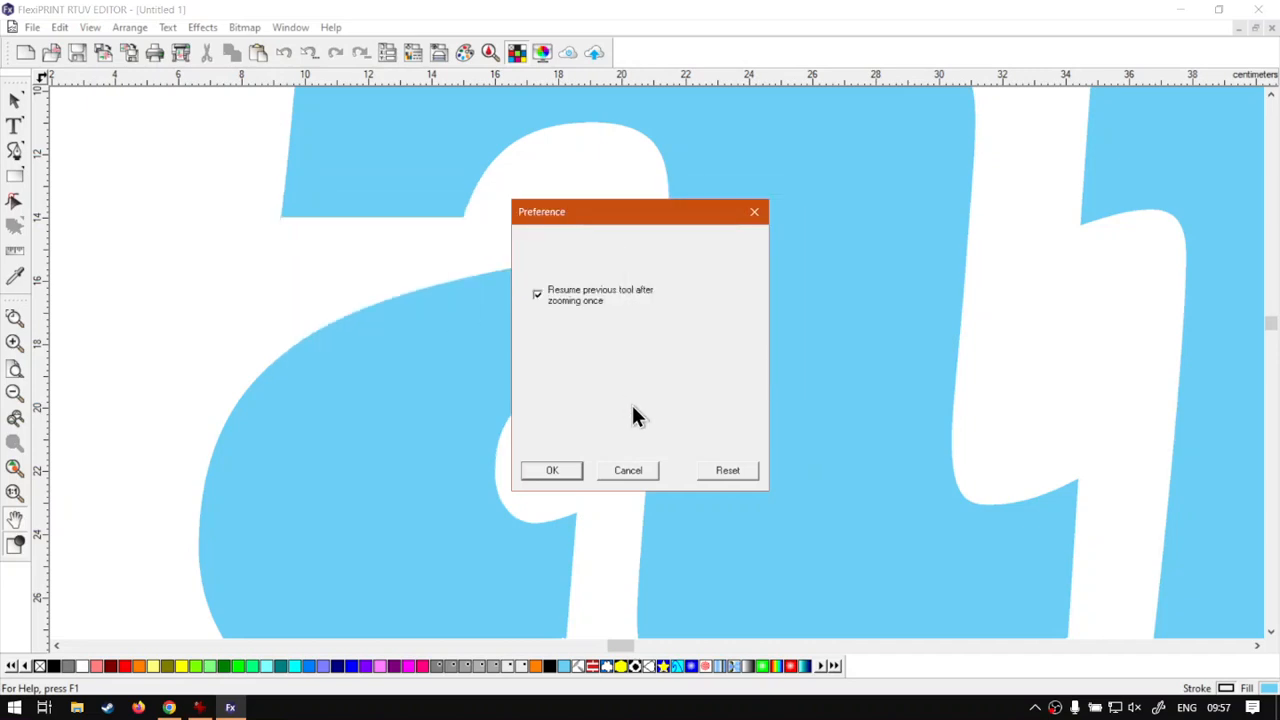
click(541, 469)
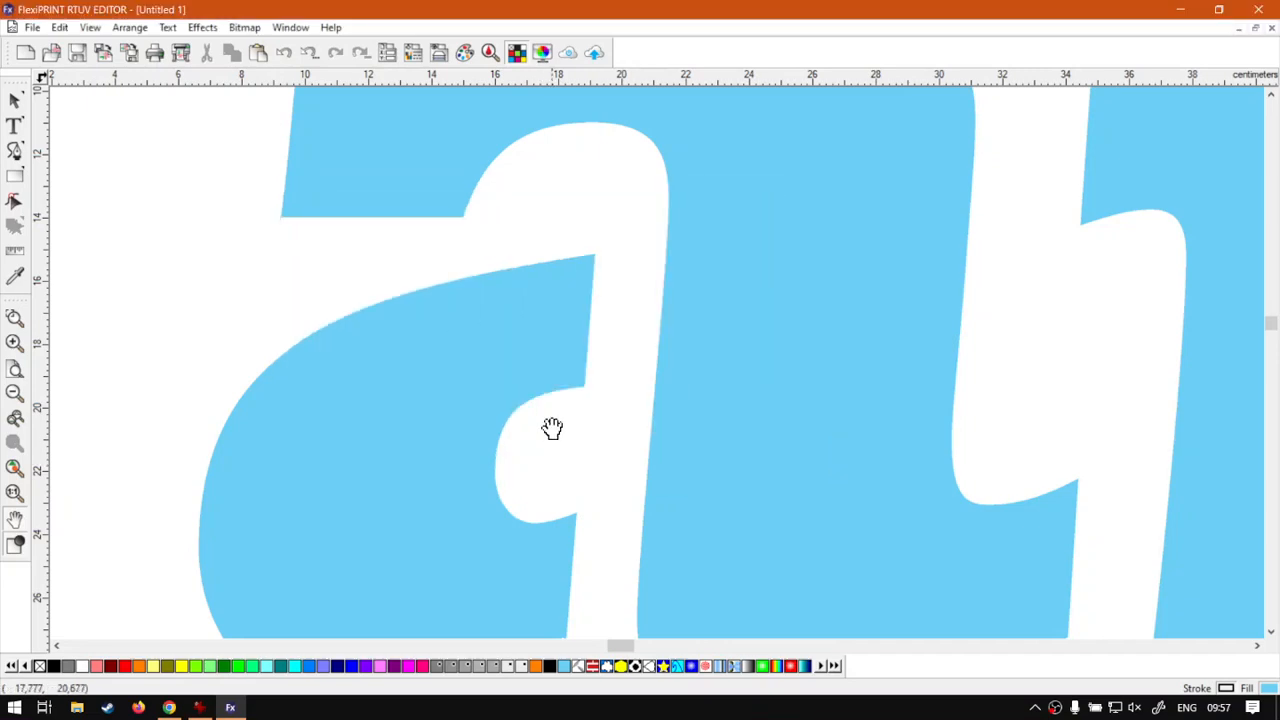
Test the Pan tool on the enlarged lettering, starting it again from the selection tool.
click(15, 544)
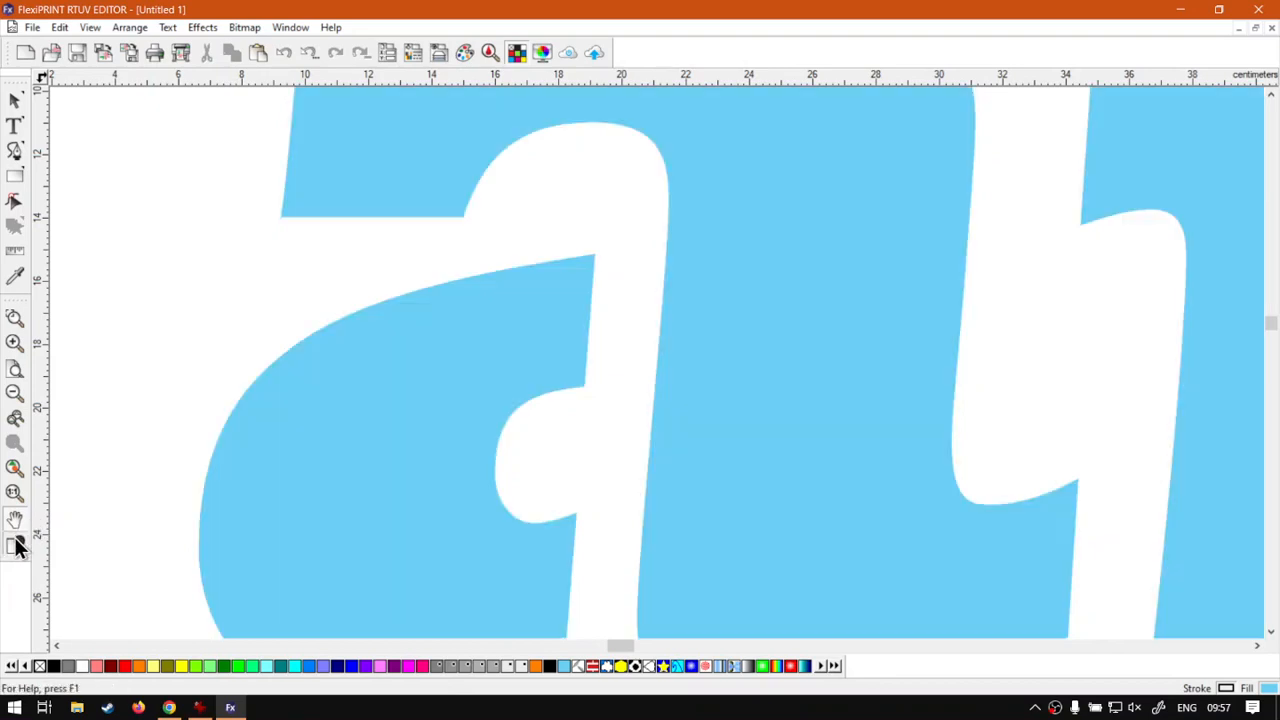
click(15, 544)
drag(637, 383, 420, 414)
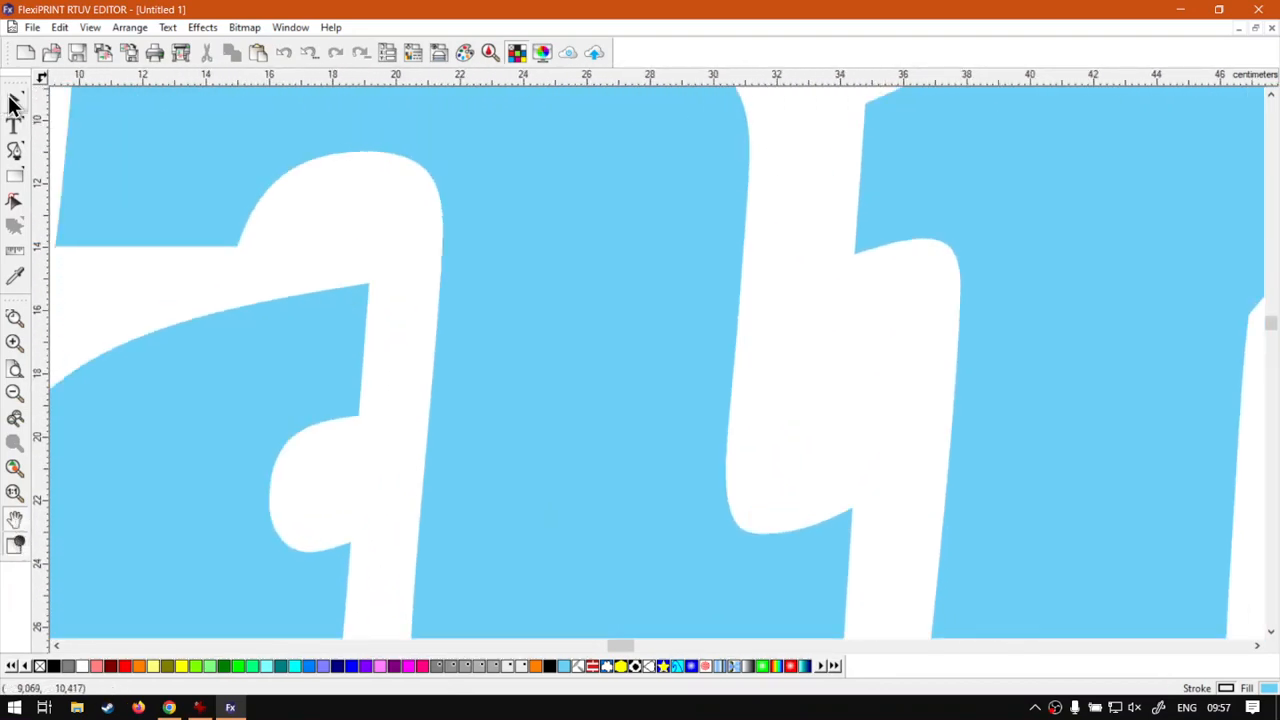
click(14, 100)
key(h)
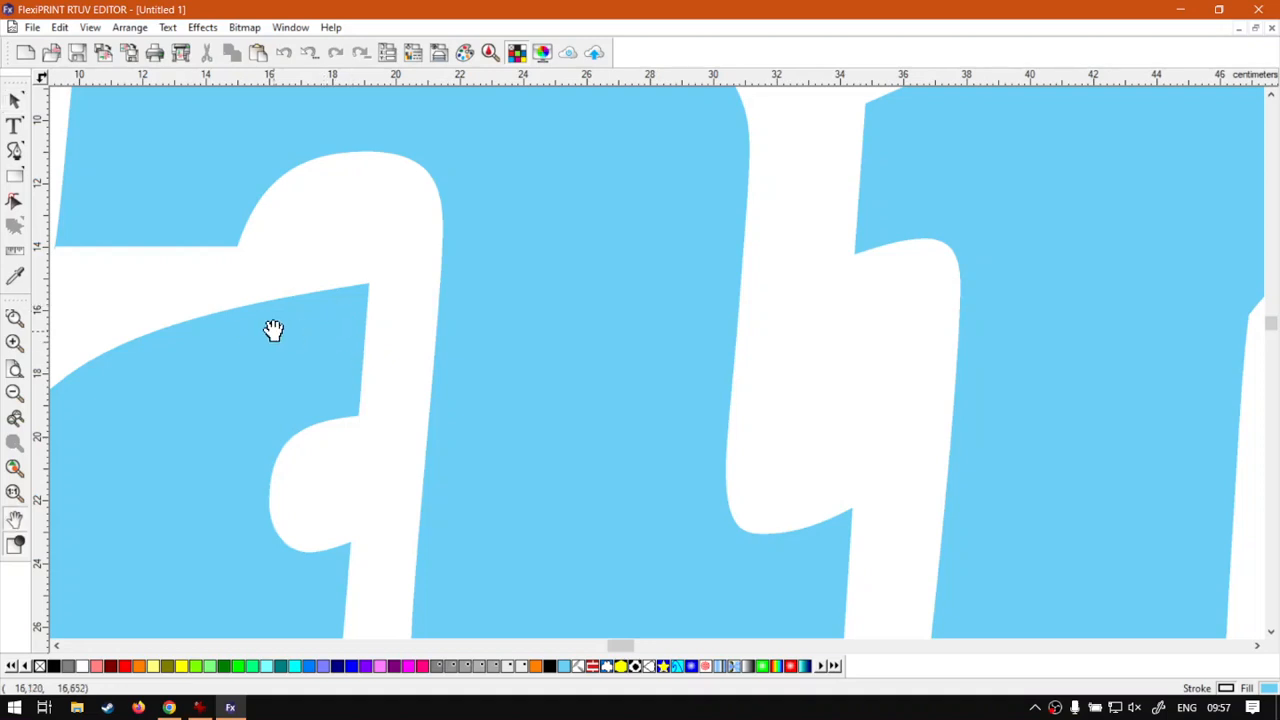
drag(246, 332, 717, 312)
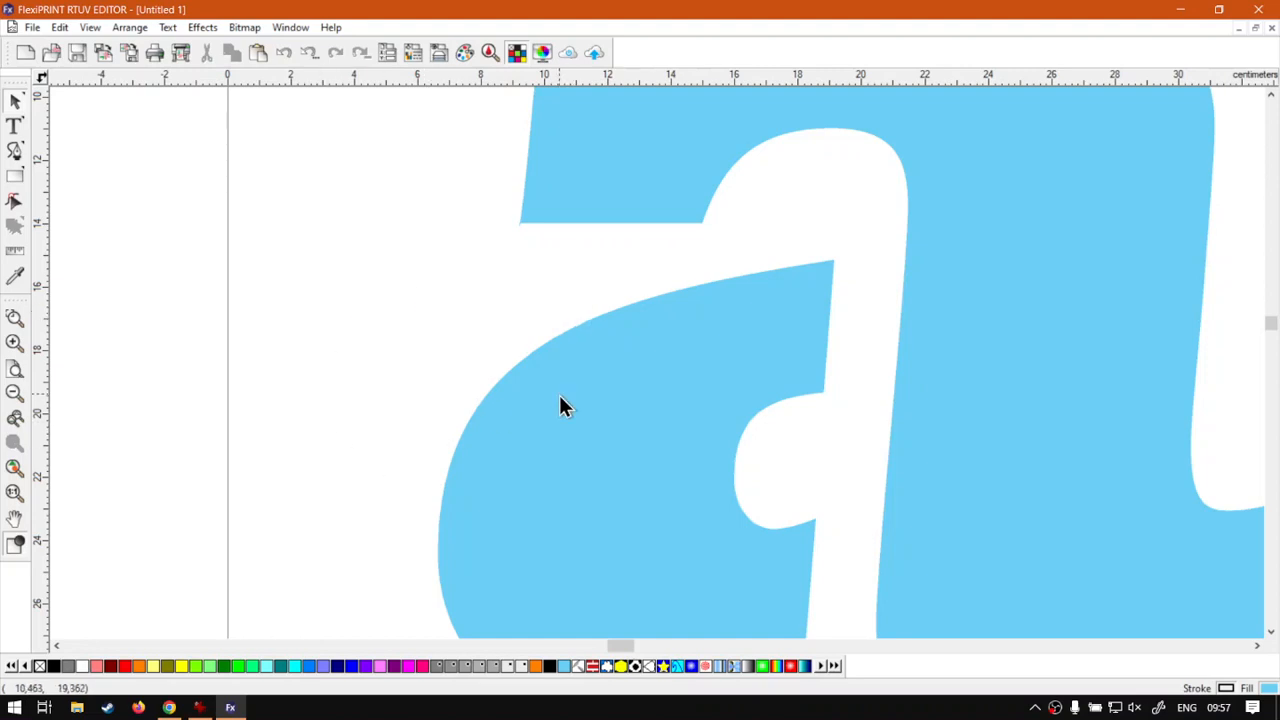
Pan repeatedly between the enlarged letters "a" and "m", calling up the Pan tool temporarily from the selection tool.
key(space)
drag(744, 374, 318, 311)
drag(757, 398, 674, 420)
drag(317, 420, 474, 343)
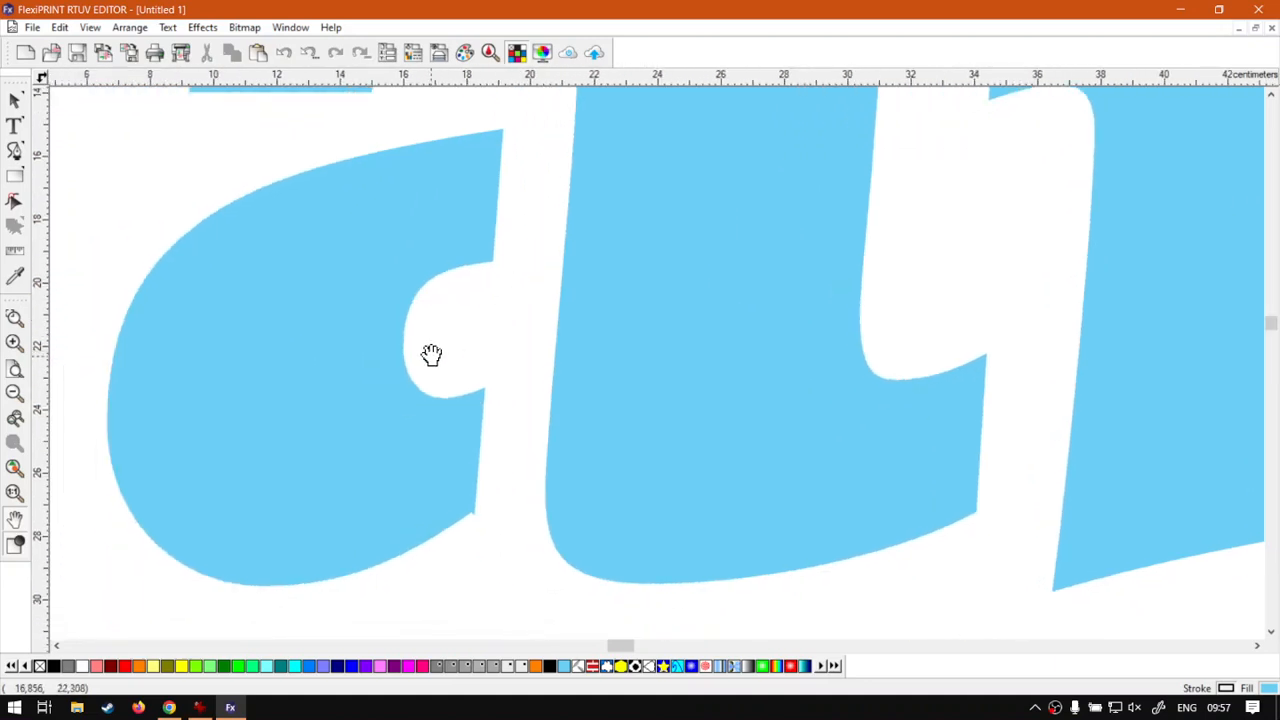
key(space)
key(space)
drag(494, 160, 280, 440)
drag(713, 203, 303, 236)
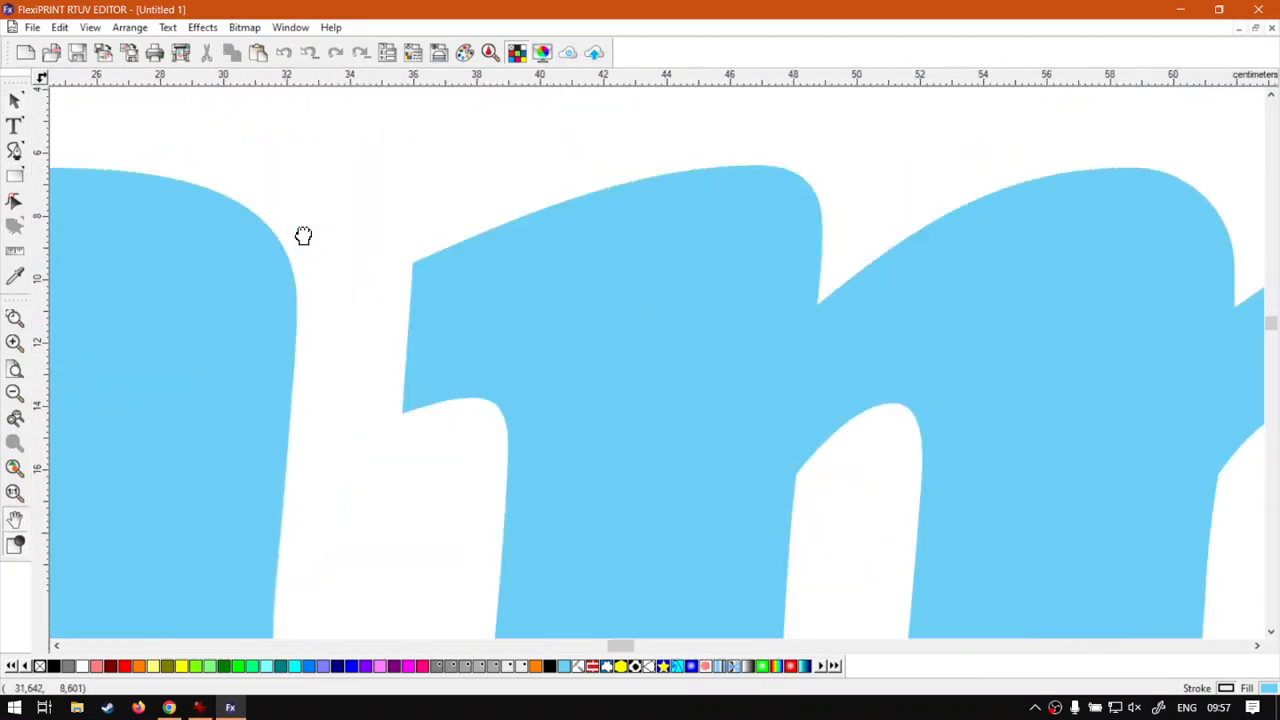
key(space)
key(space)
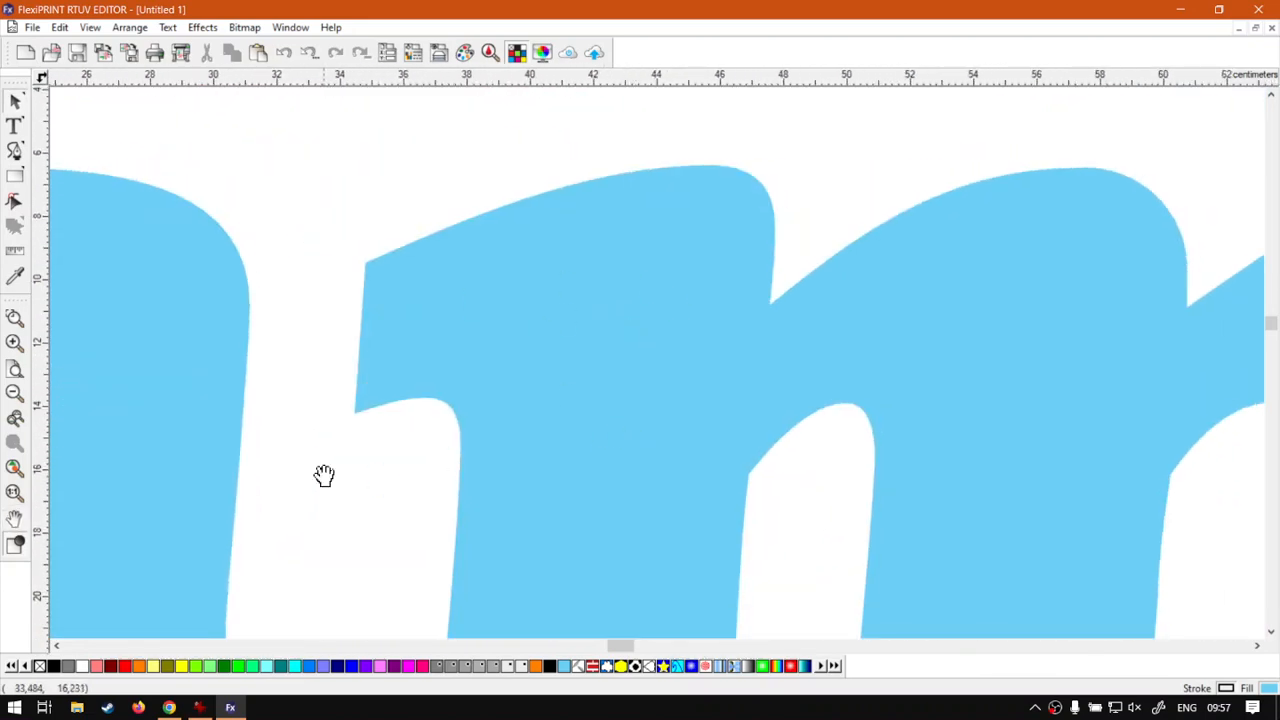
drag(323, 474, 746, 213)
drag(265, 417, 648, 399)
key(space)
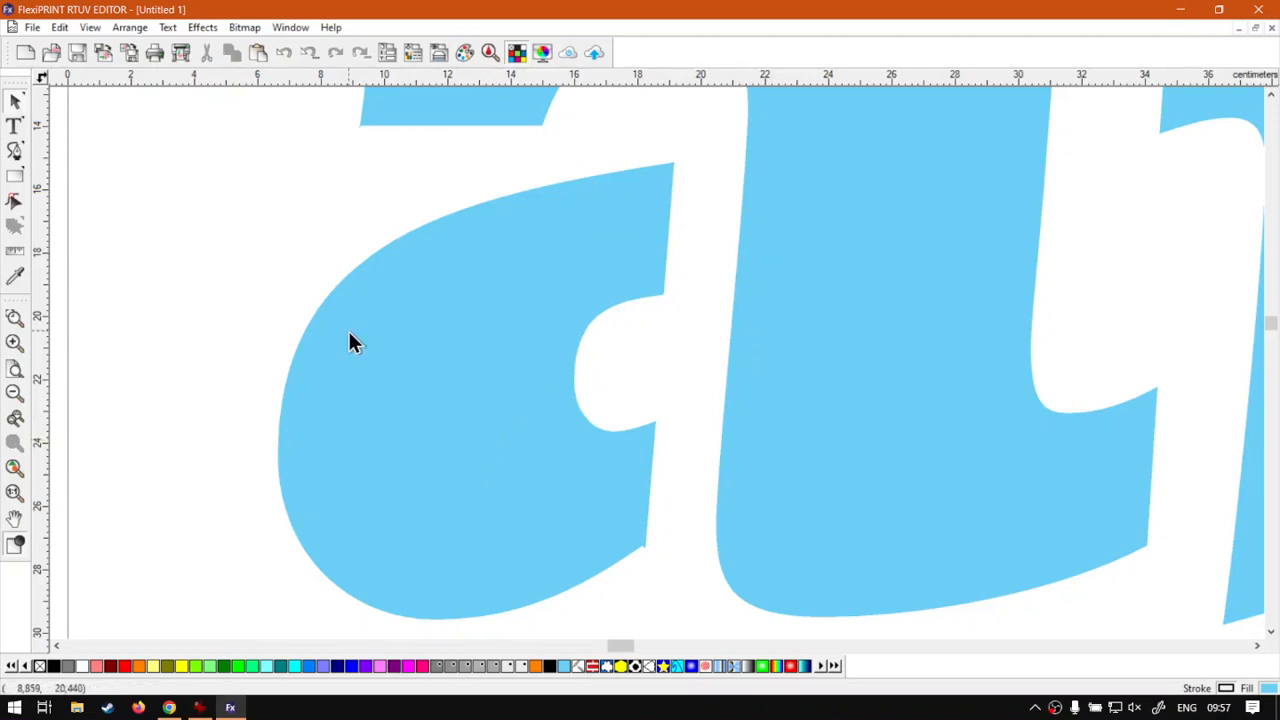
drag(686, 363, 481, 418)
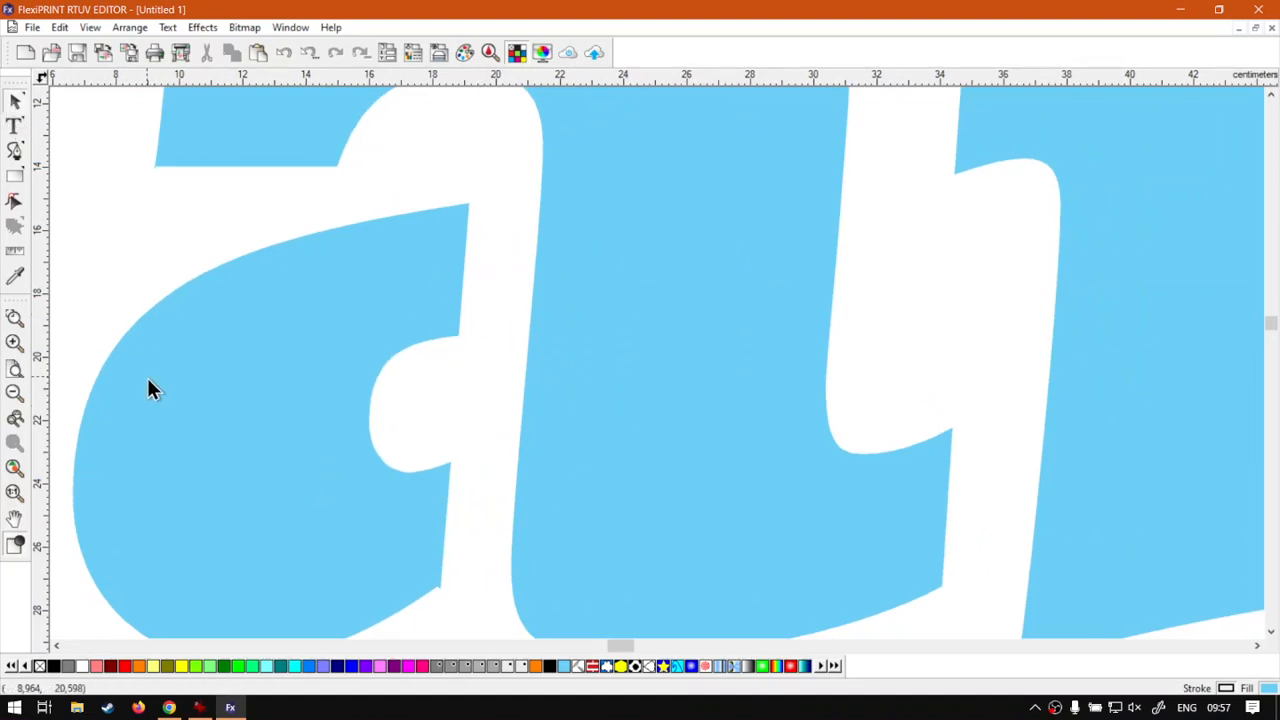
drag(357, 391, 280, 451)
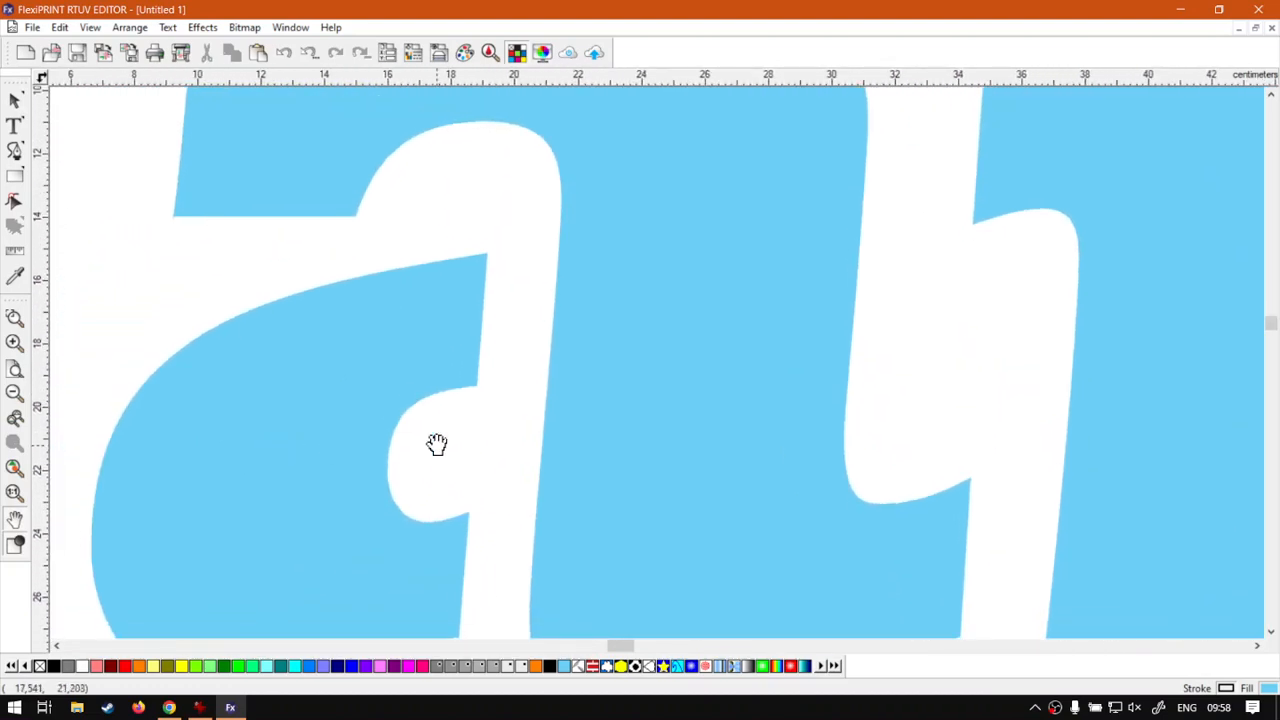
Fit the whole am.co.za design in view and display it as wireframe.
click(15, 369)
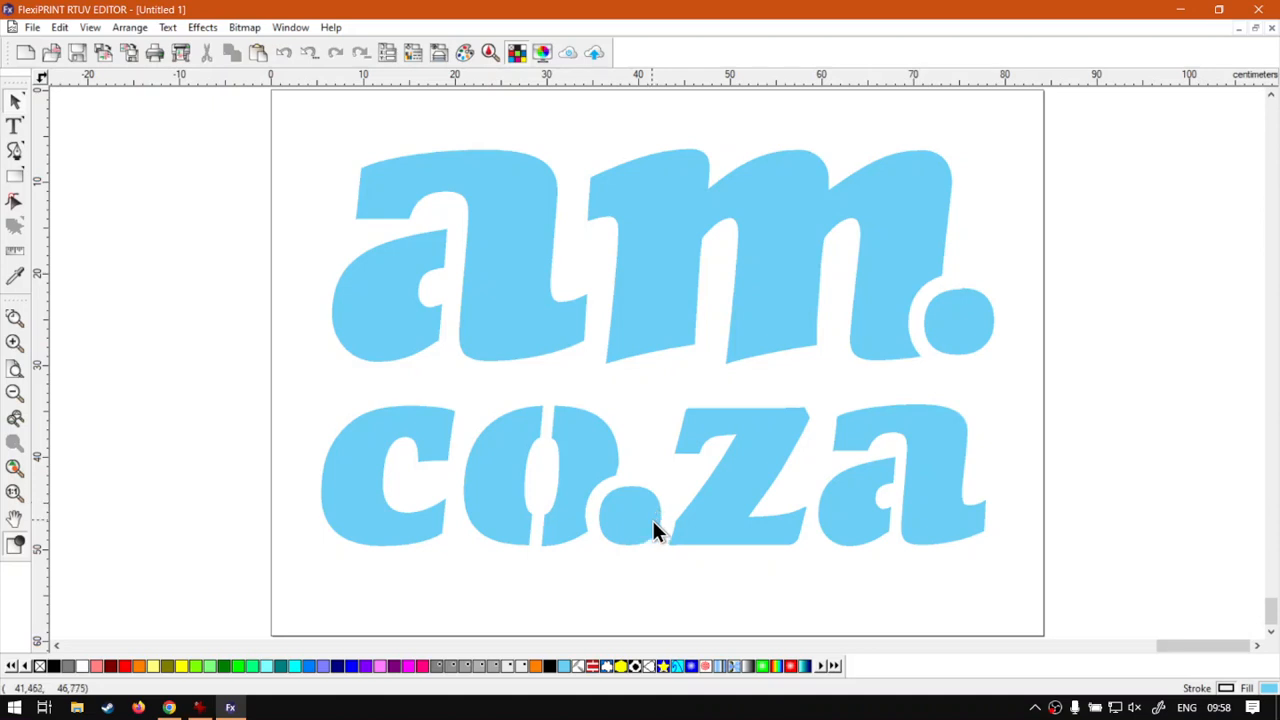
scroll(721, 240, up, 2)
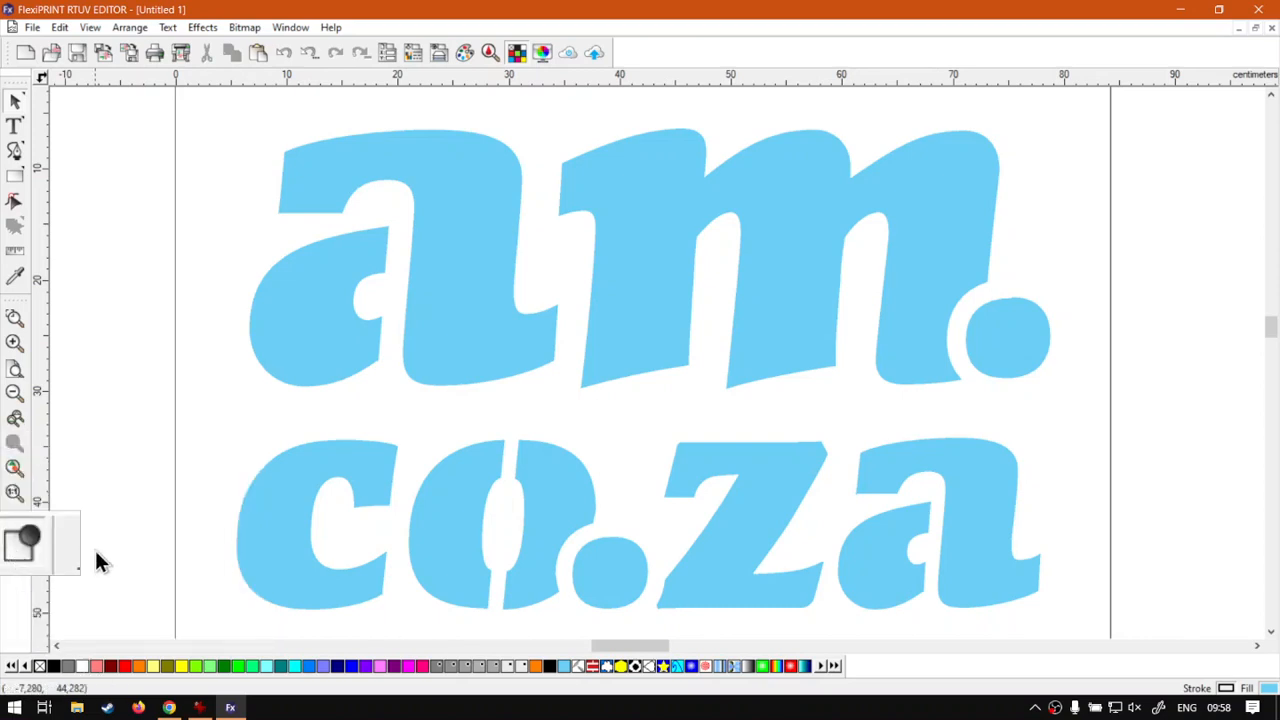
click(15, 545)
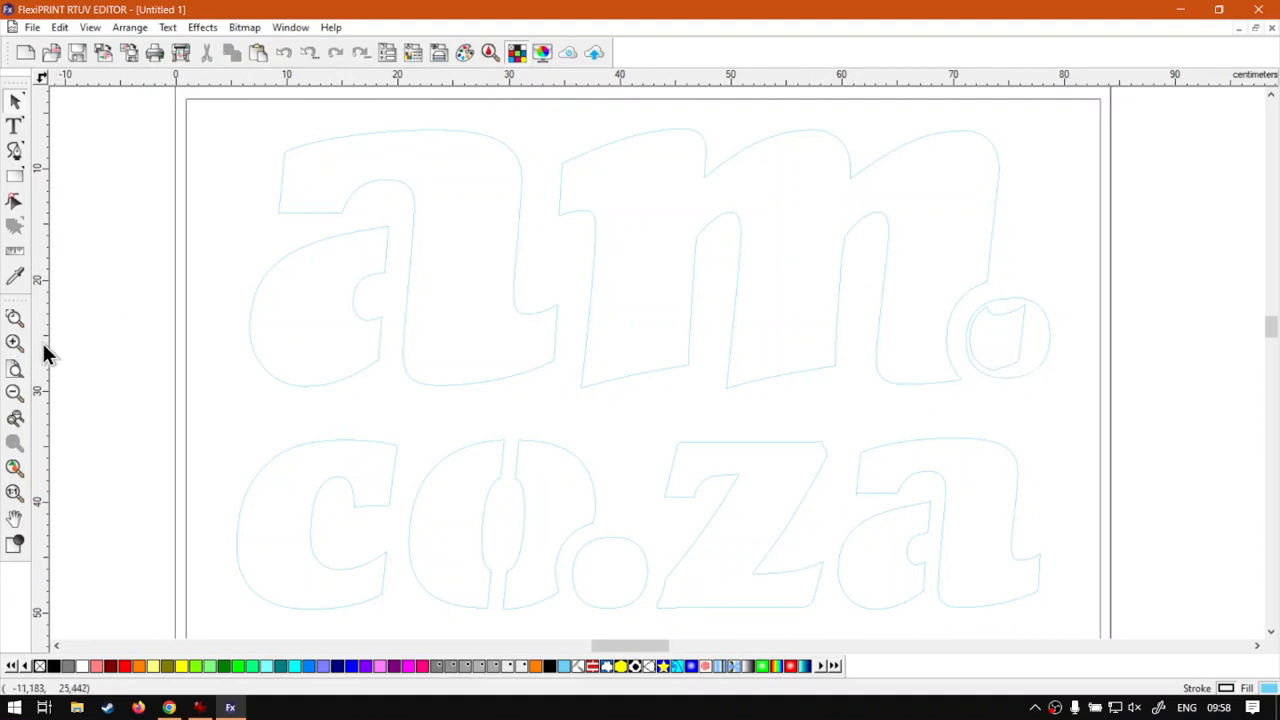
Examine the outlines inside the dot after "am" up close, then the wireframe of the full design.
click(15, 320)
drag(950, 268, 1066, 405)
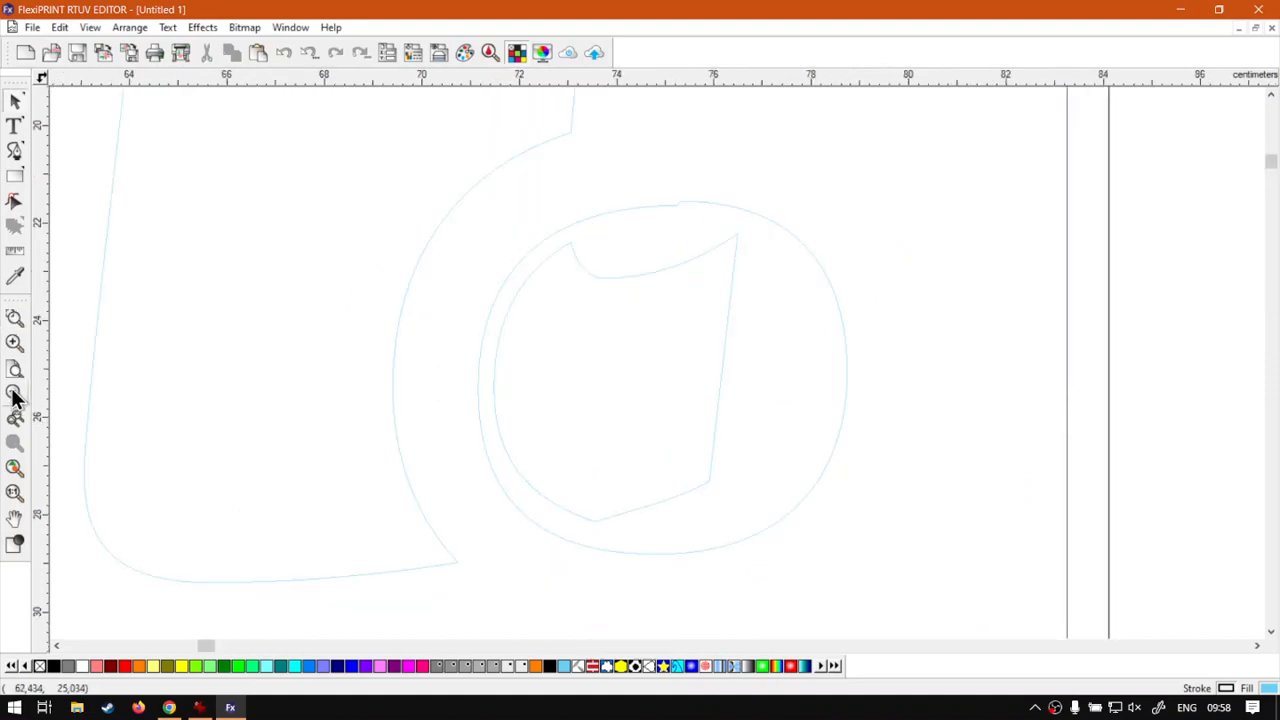
click(14, 418)
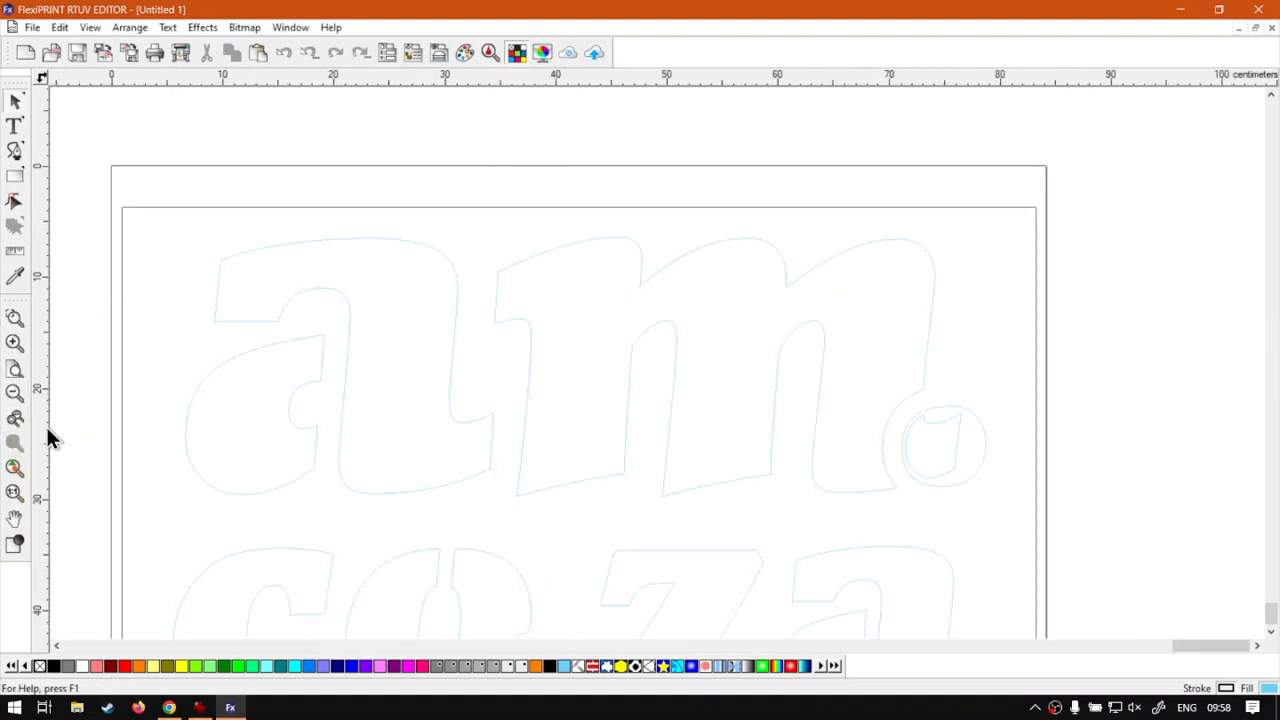
scroll(665, 440, down, 2)
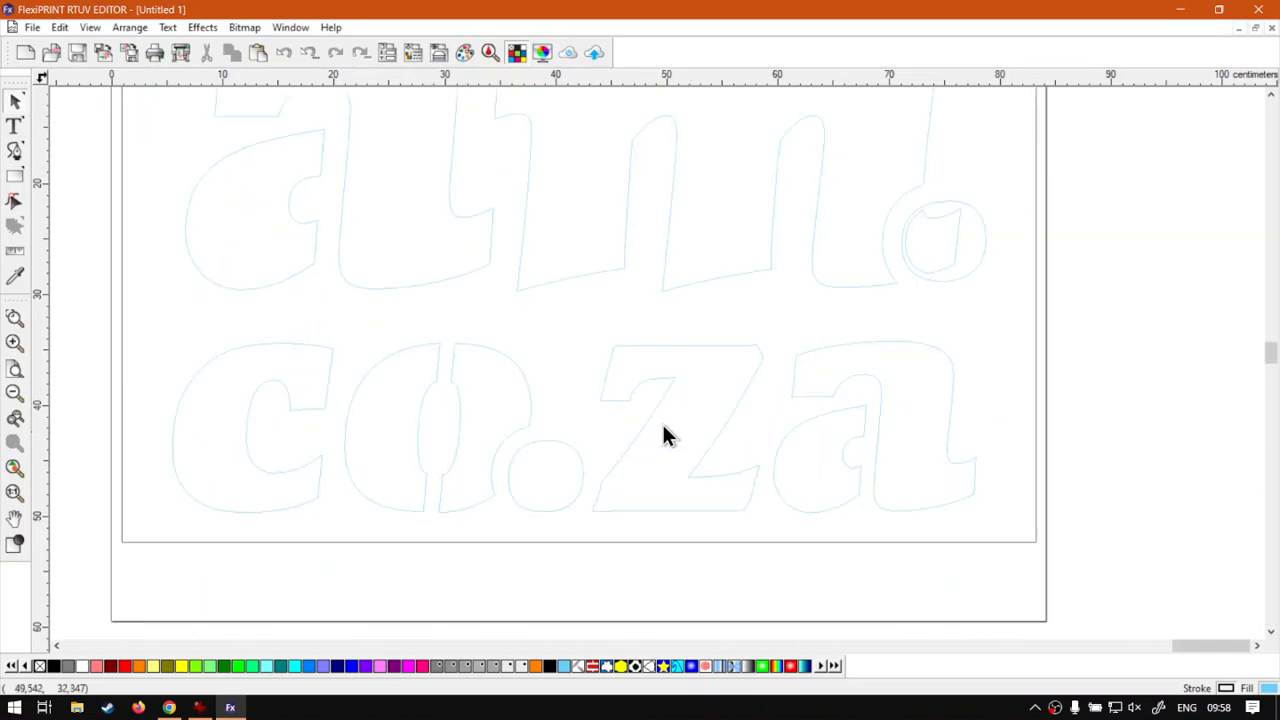
scroll(665, 435, up, 1)
scroll(806, 550, down, 1)
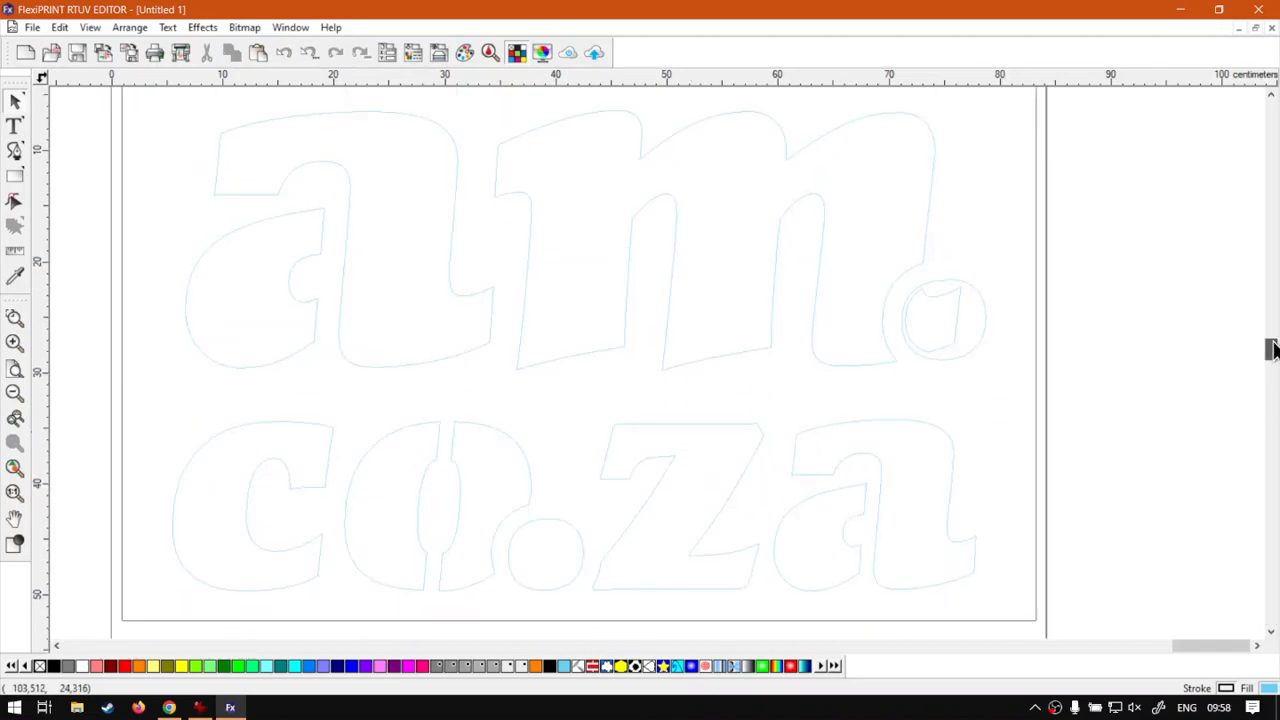
drag(743, 645, 713, 645)
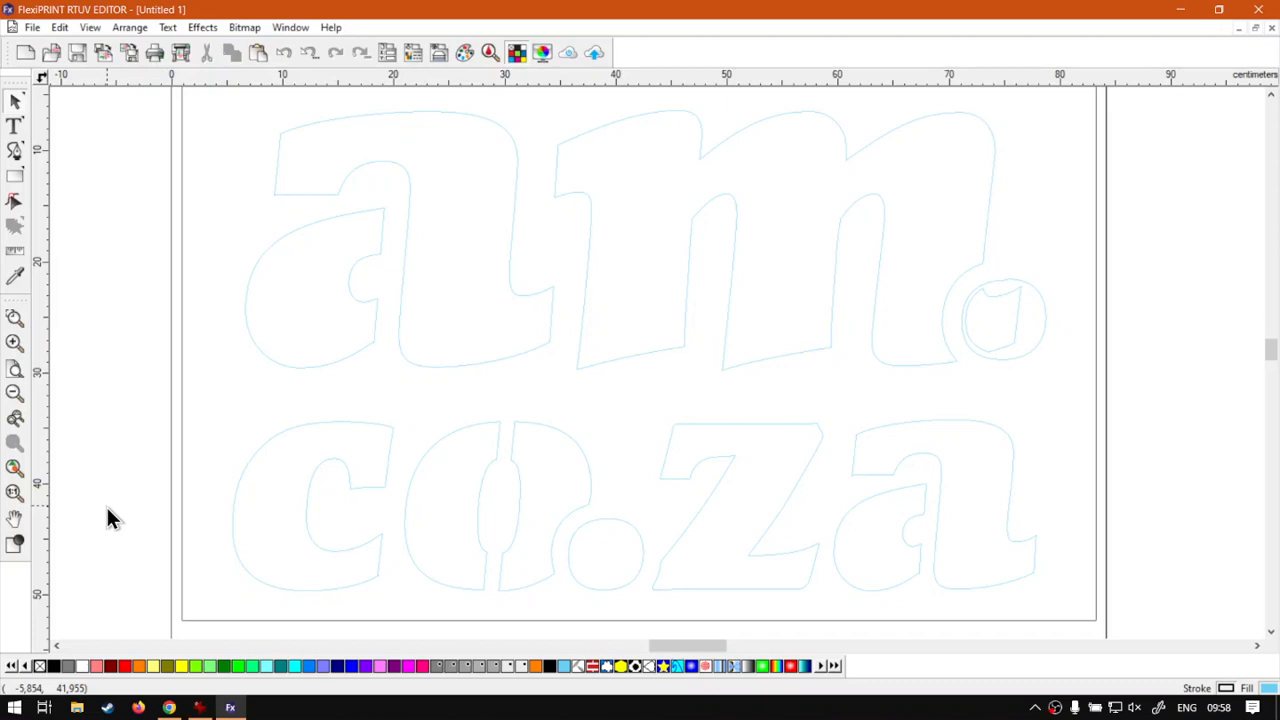
Set the wireframe options to show layer color and preview the design's outlines with that setting.
click(19, 548)
right_click(19, 548)
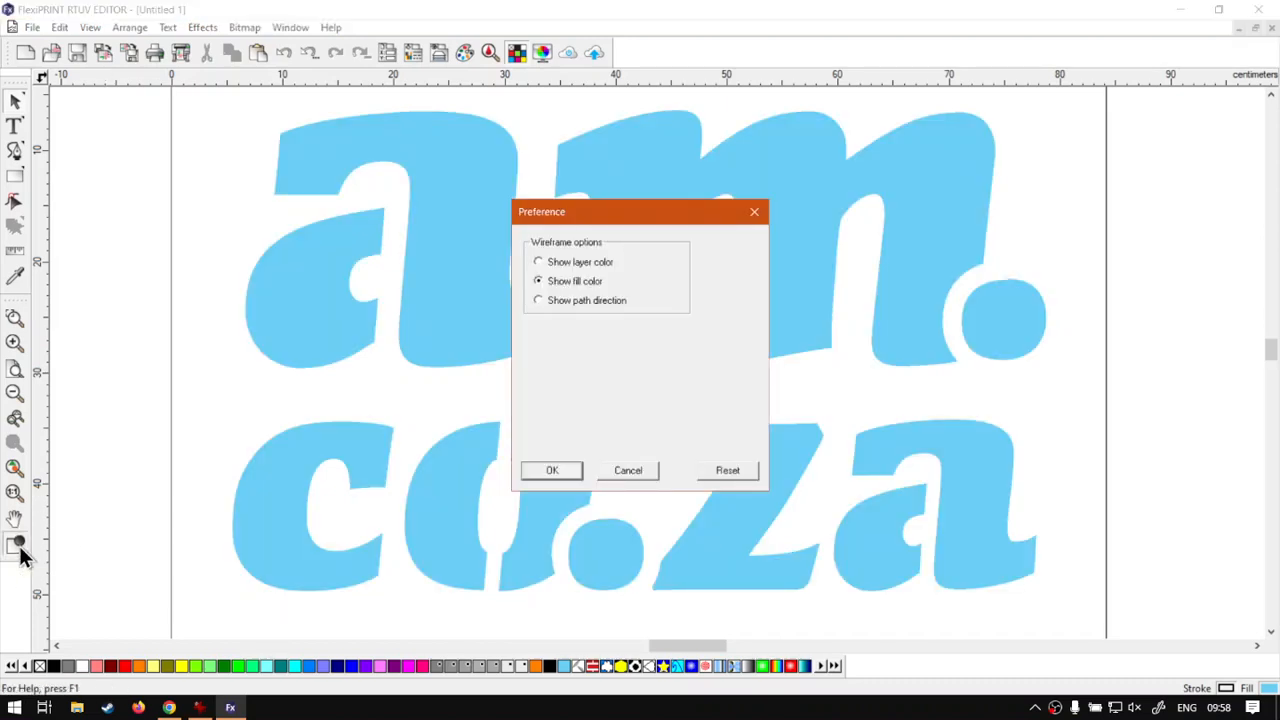
click(591, 265)
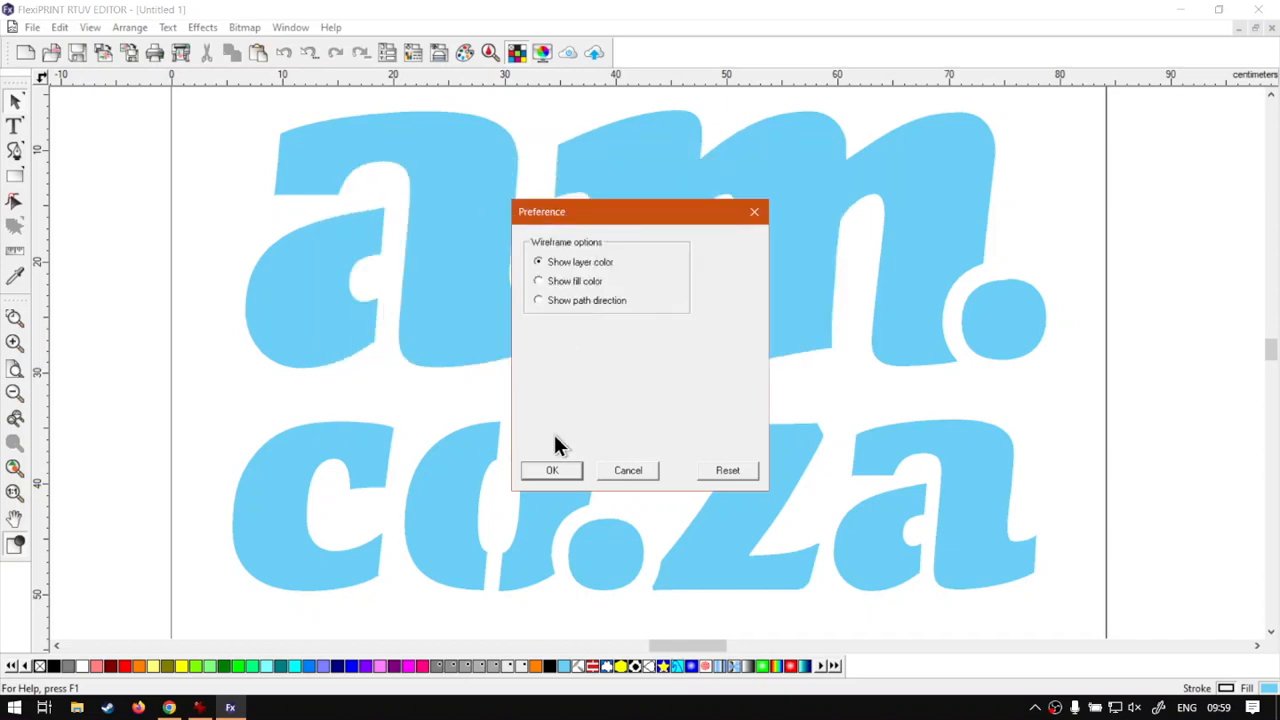
click(551, 470)
click(14, 543)
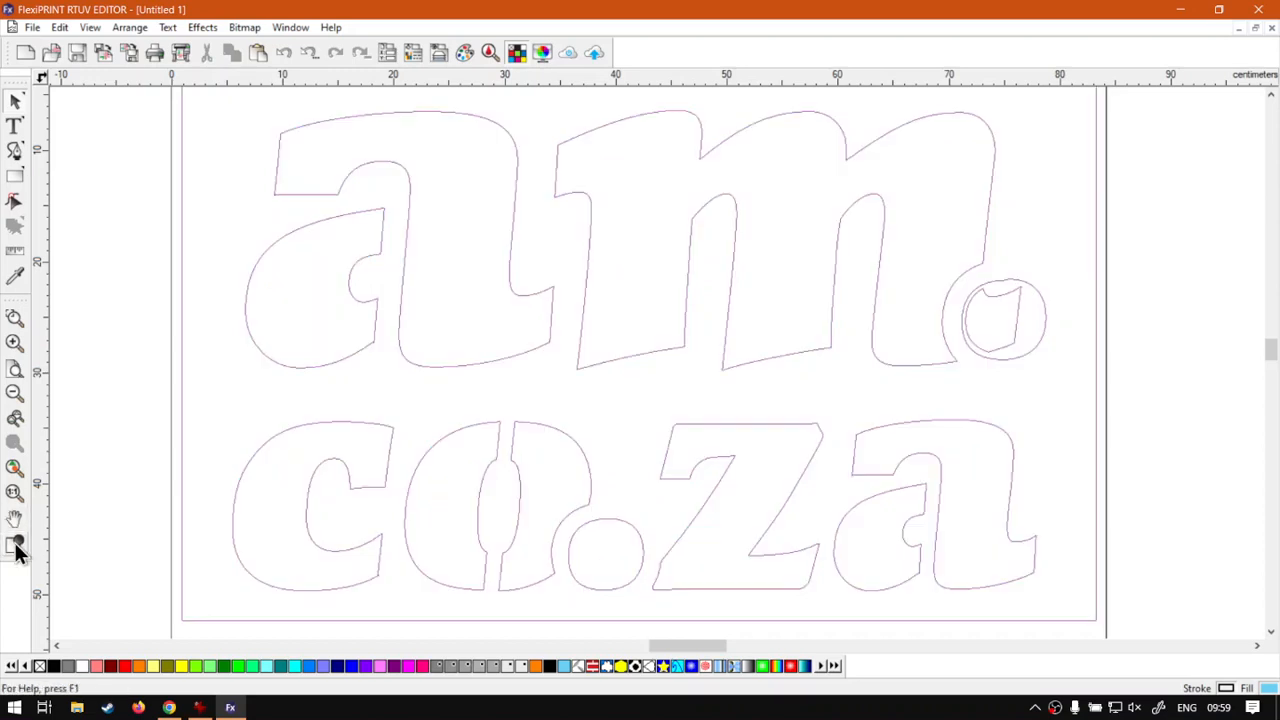
click(14, 545)
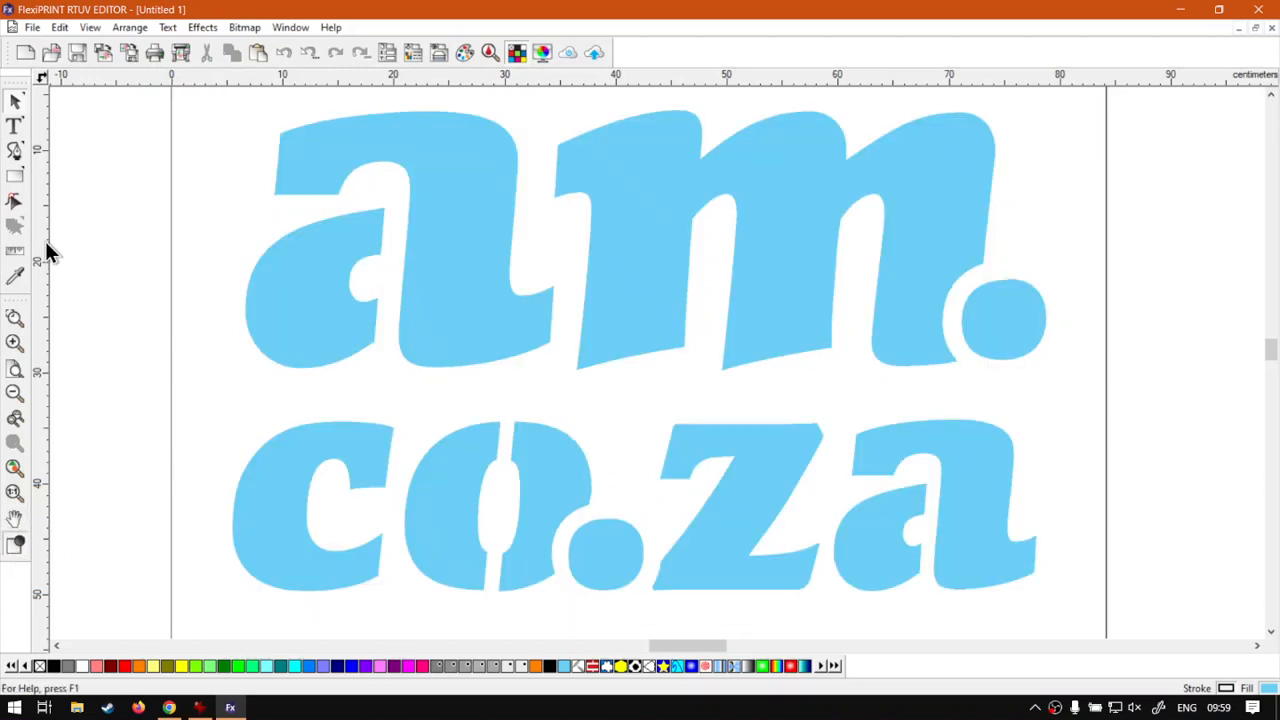
Draw a rectangle about 10 by 9 cm left of the upper "a" and a circle about 12 cm wide right of the last "a".
click(14, 176)
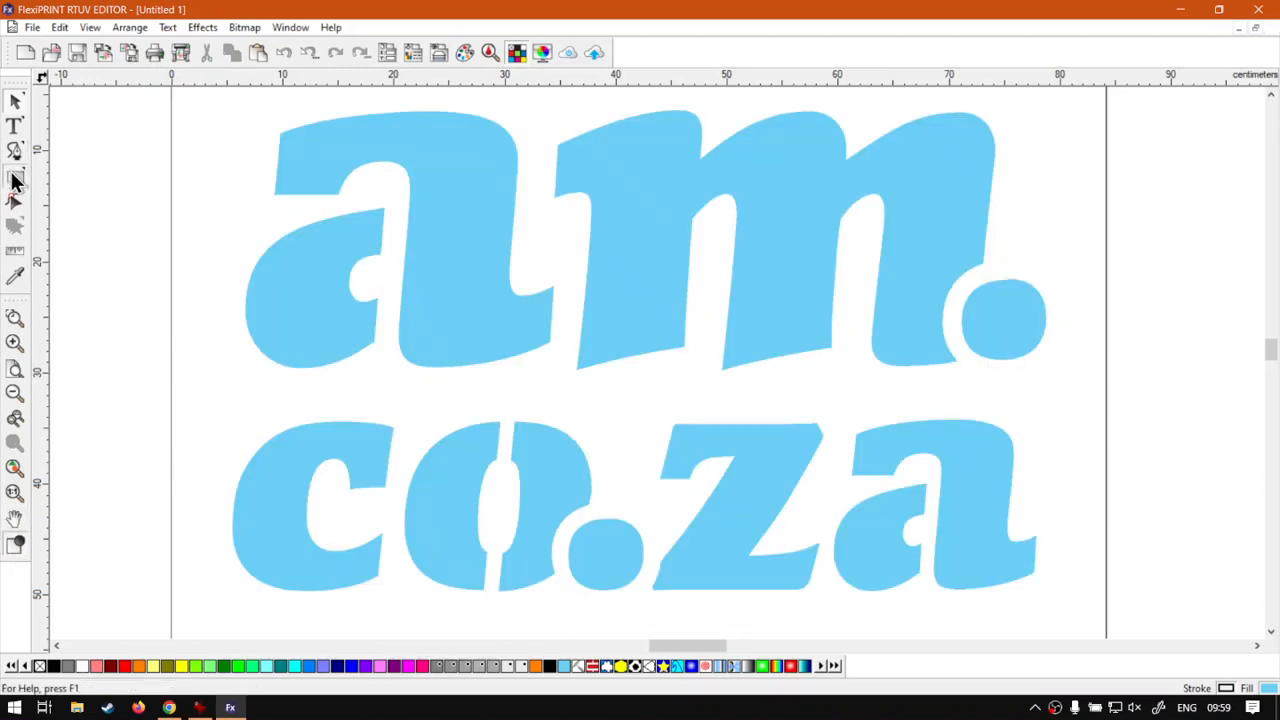
drag(111, 131, 222, 232)
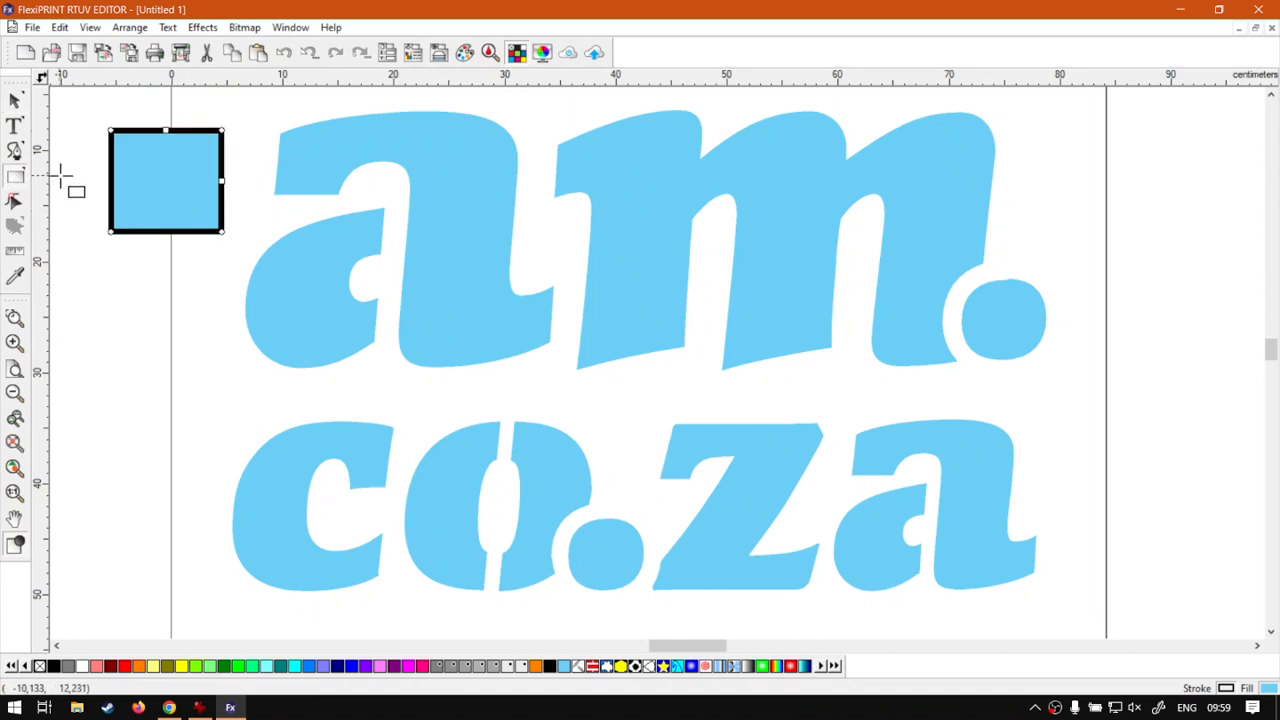
click(16, 150)
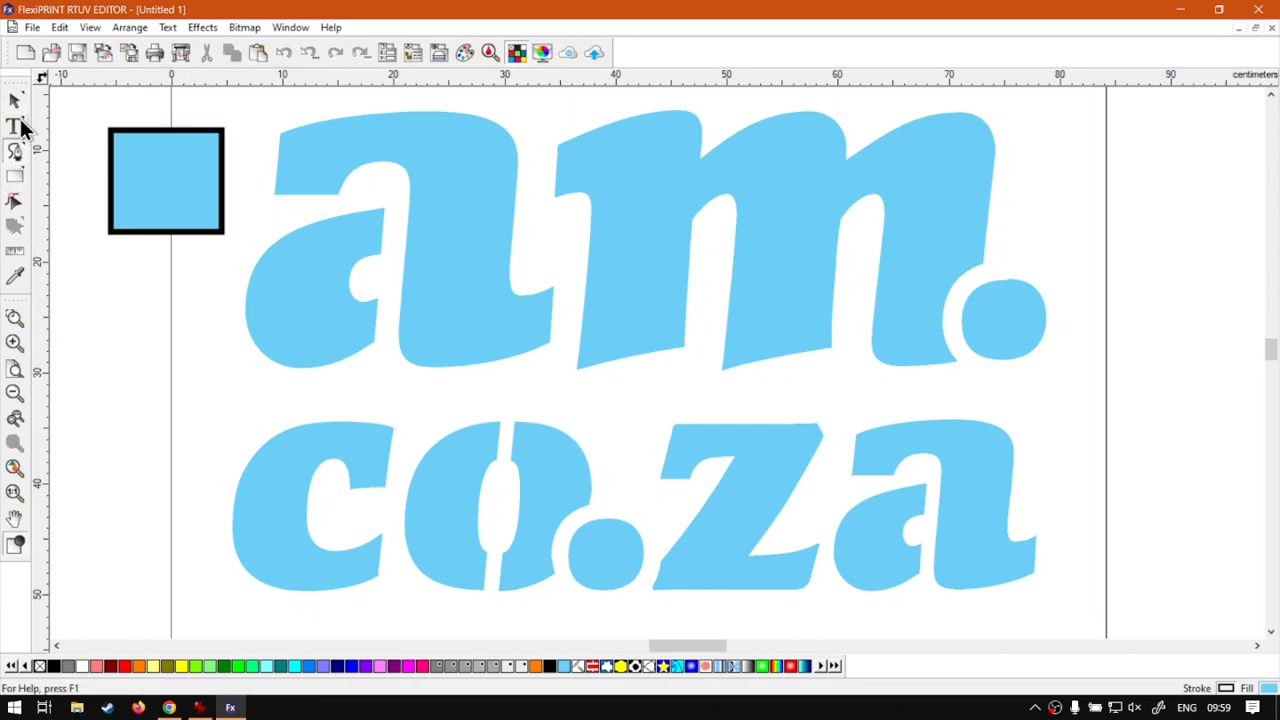
click(16, 180)
click(77, 184)
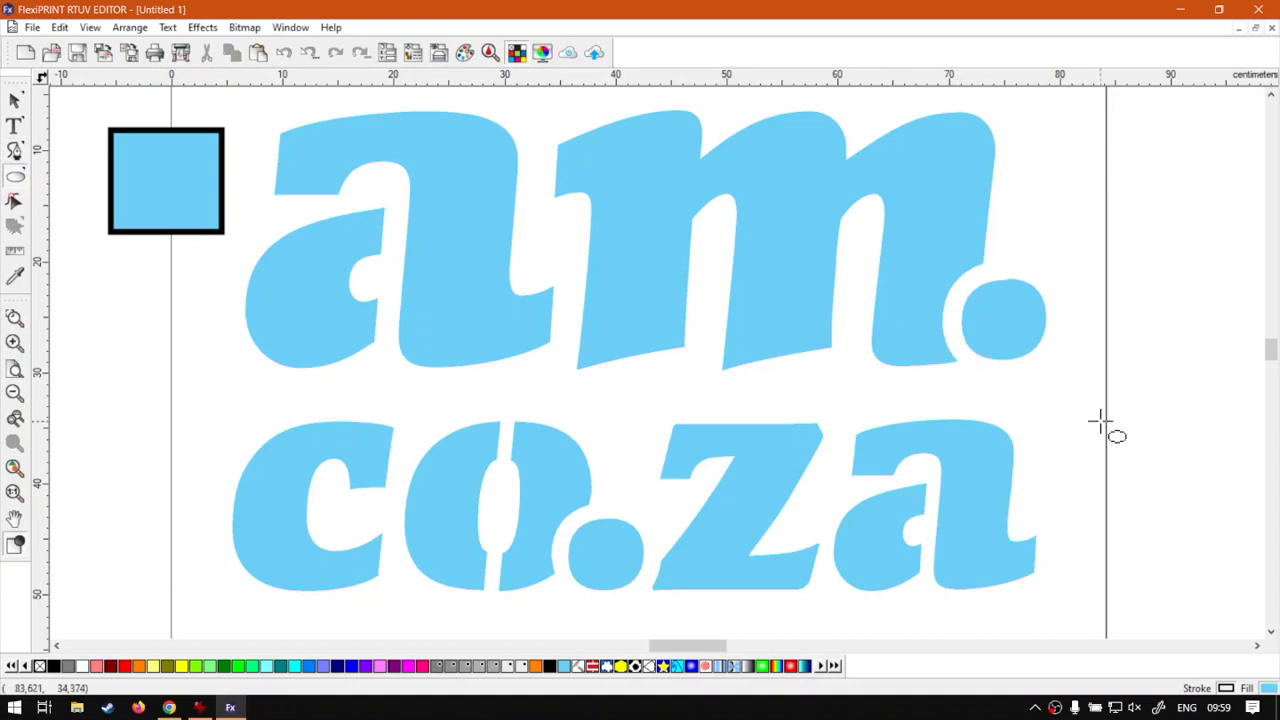
drag(1084, 393, 1216, 520)
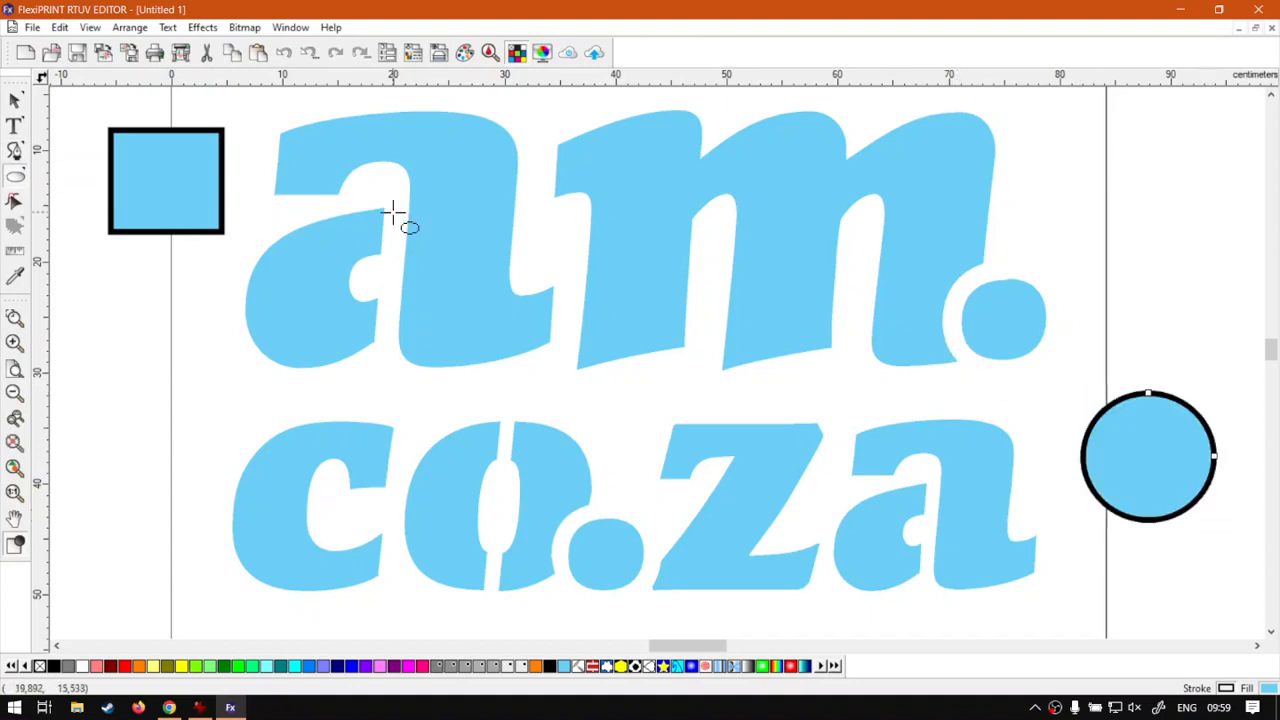
Display the design with the new rectangle and circle as wireframe and clear the circle's selection.
click(15, 101)
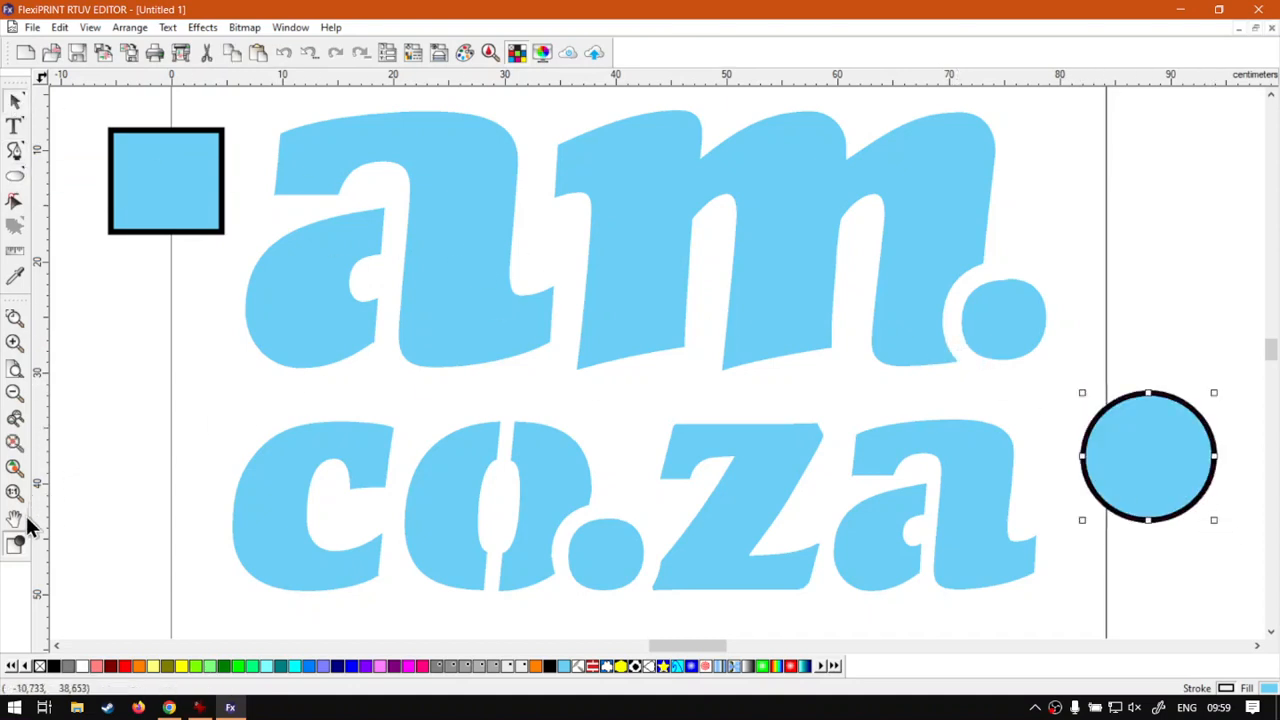
click(15, 547)
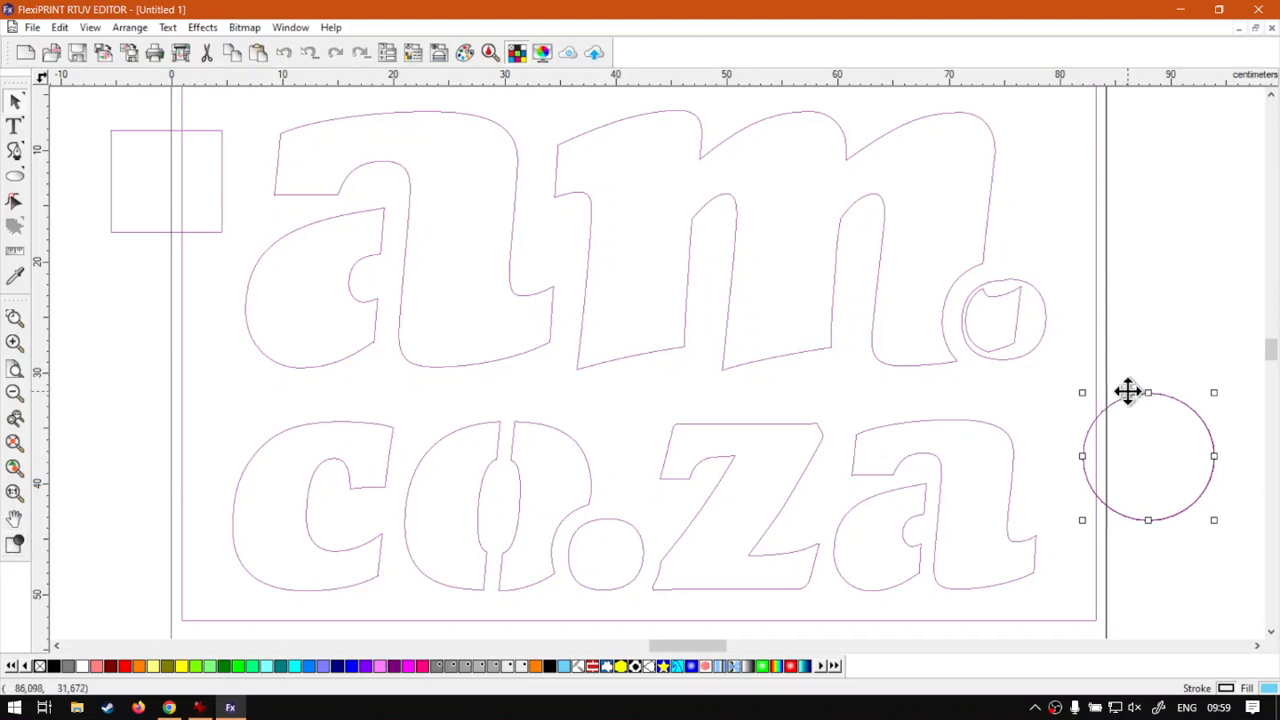
click(1143, 347)
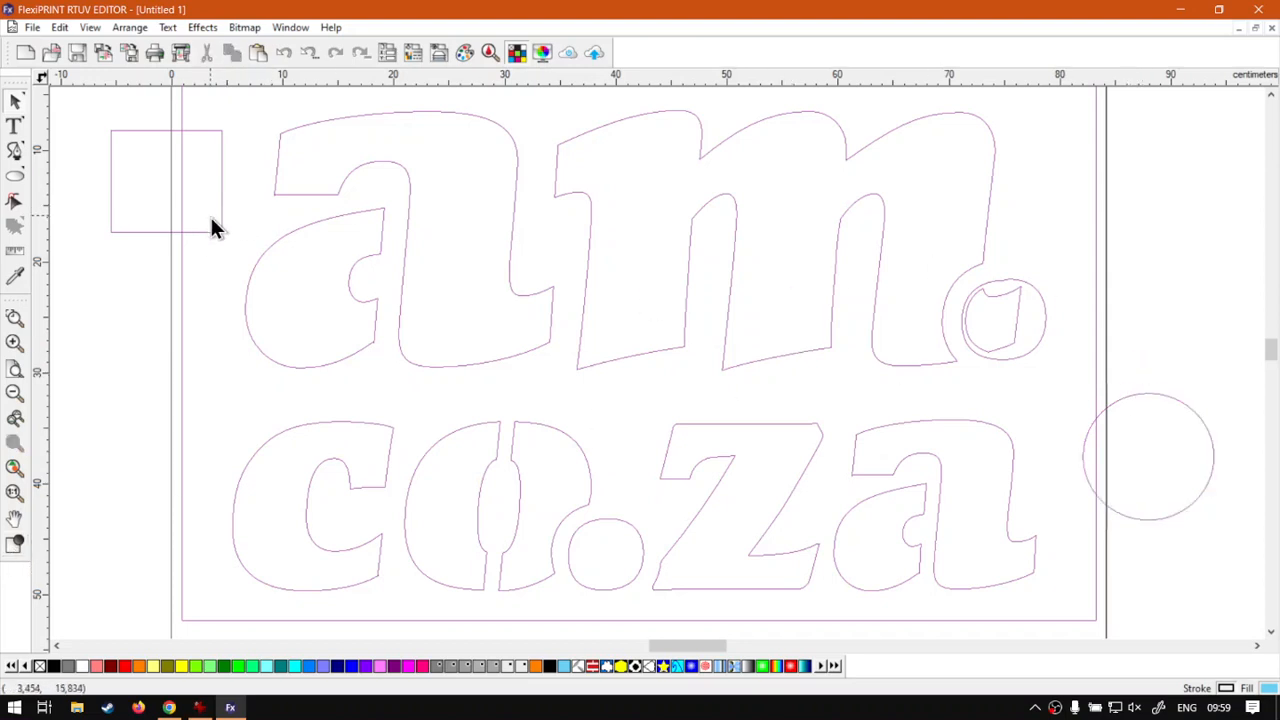
Set the color of Layer 1 to Red in its layer properties.
click(436, 55)
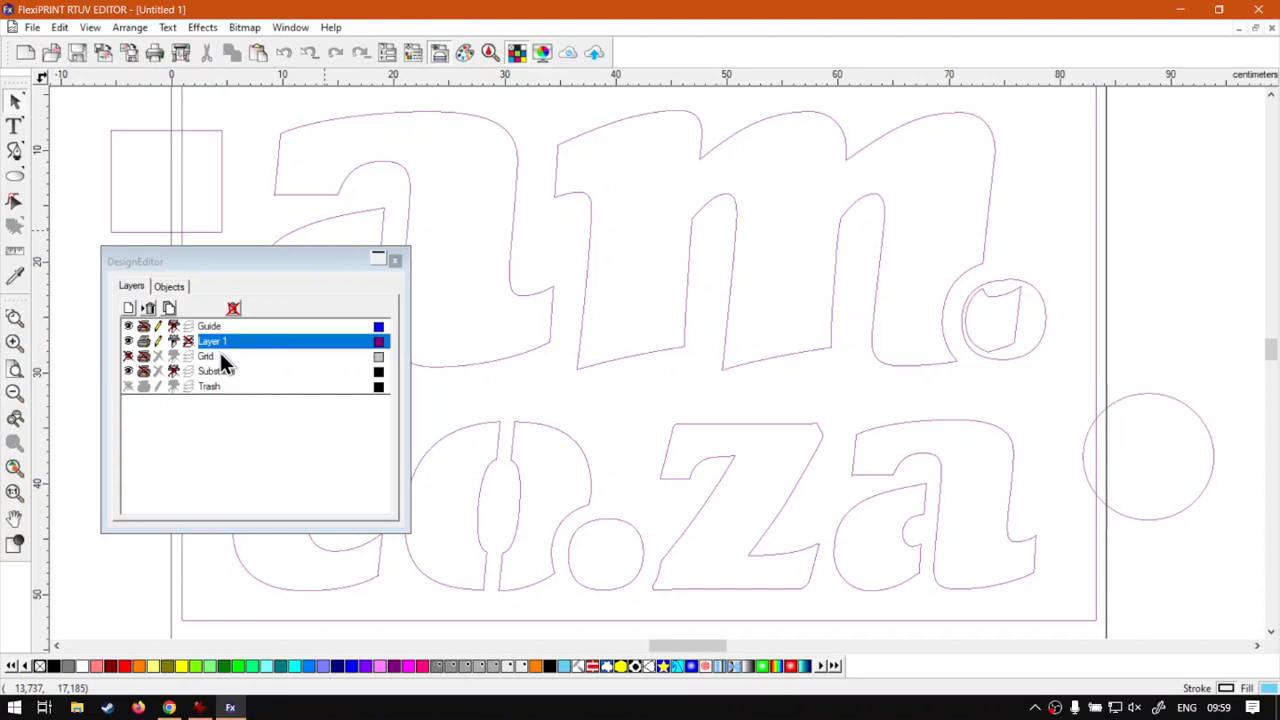
click(384, 343)
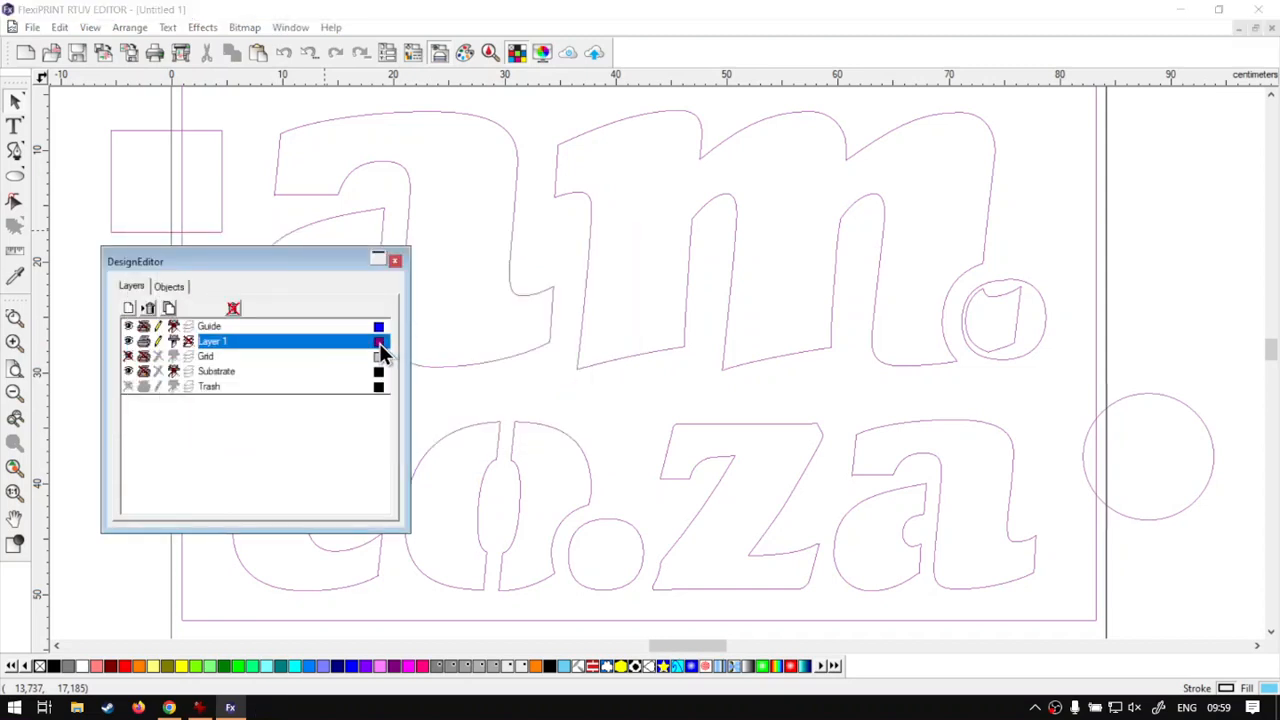
click(380, 343)
click(279, 370)
click(380, 342)
right_click(380, 342)
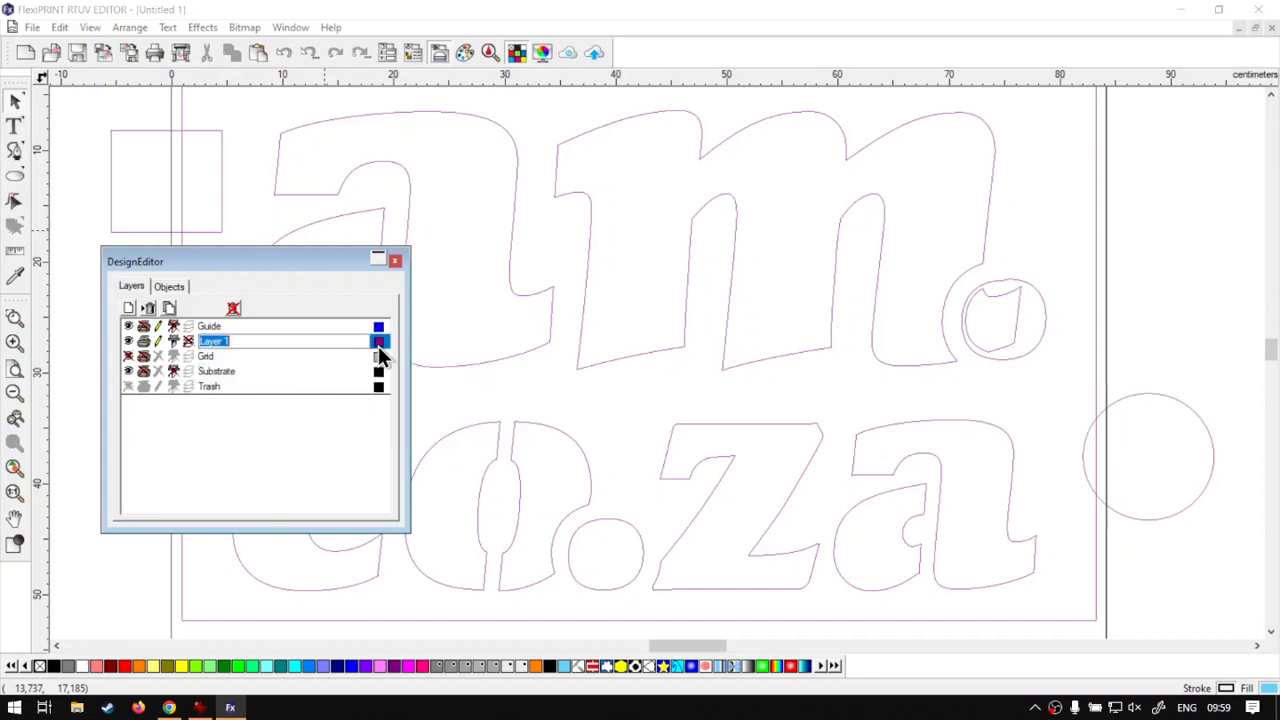
click(380, 348)
right_click(380, 346)
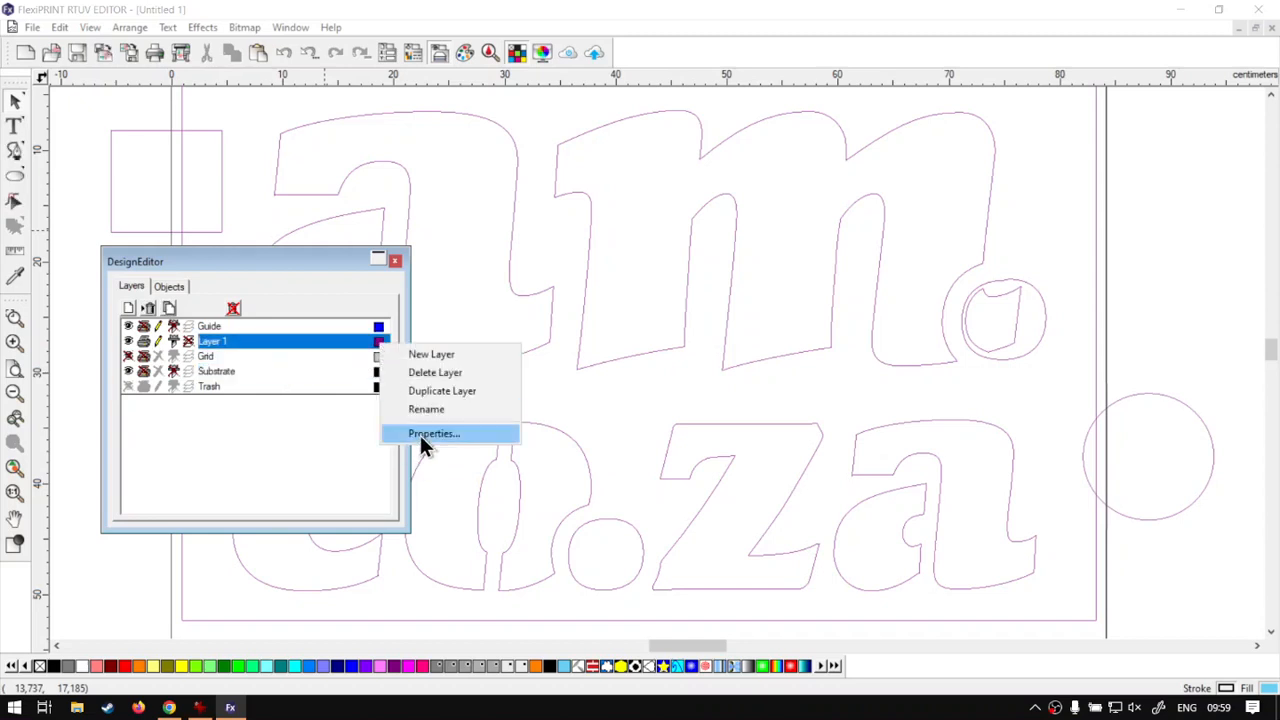
click(420, 434)
click(340, 347)
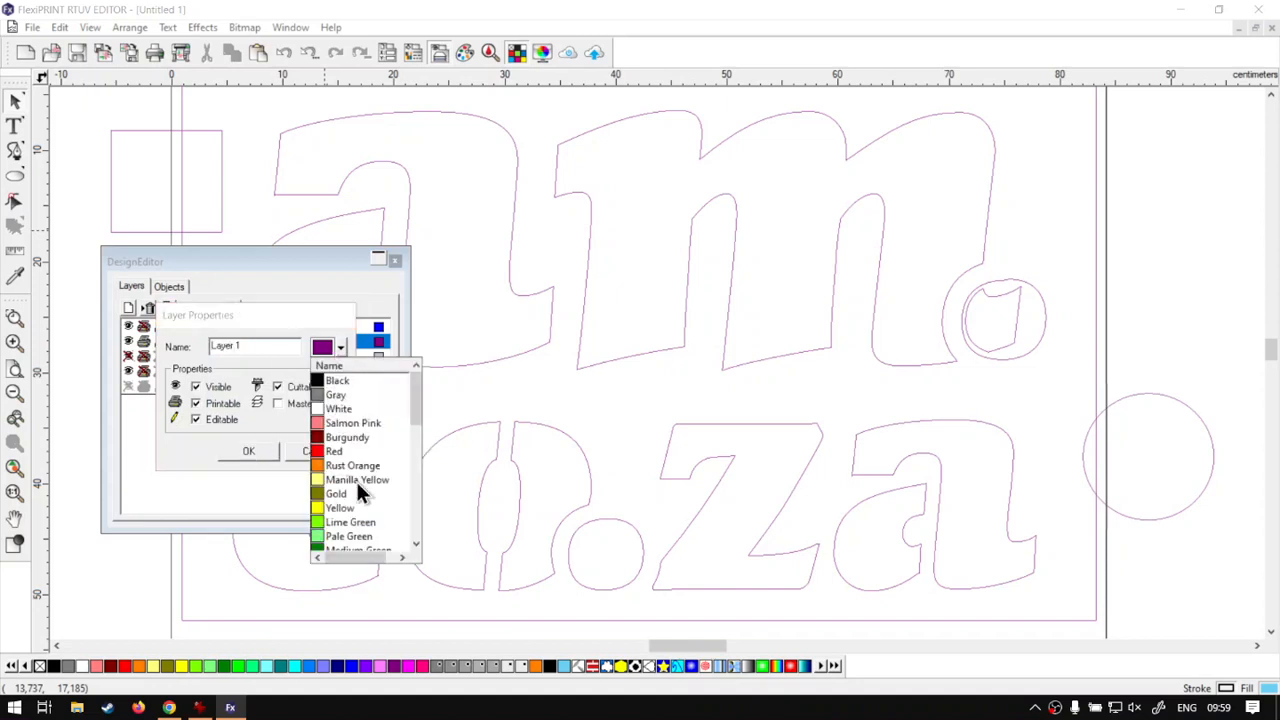
click(335, 450)
click(252, 450)
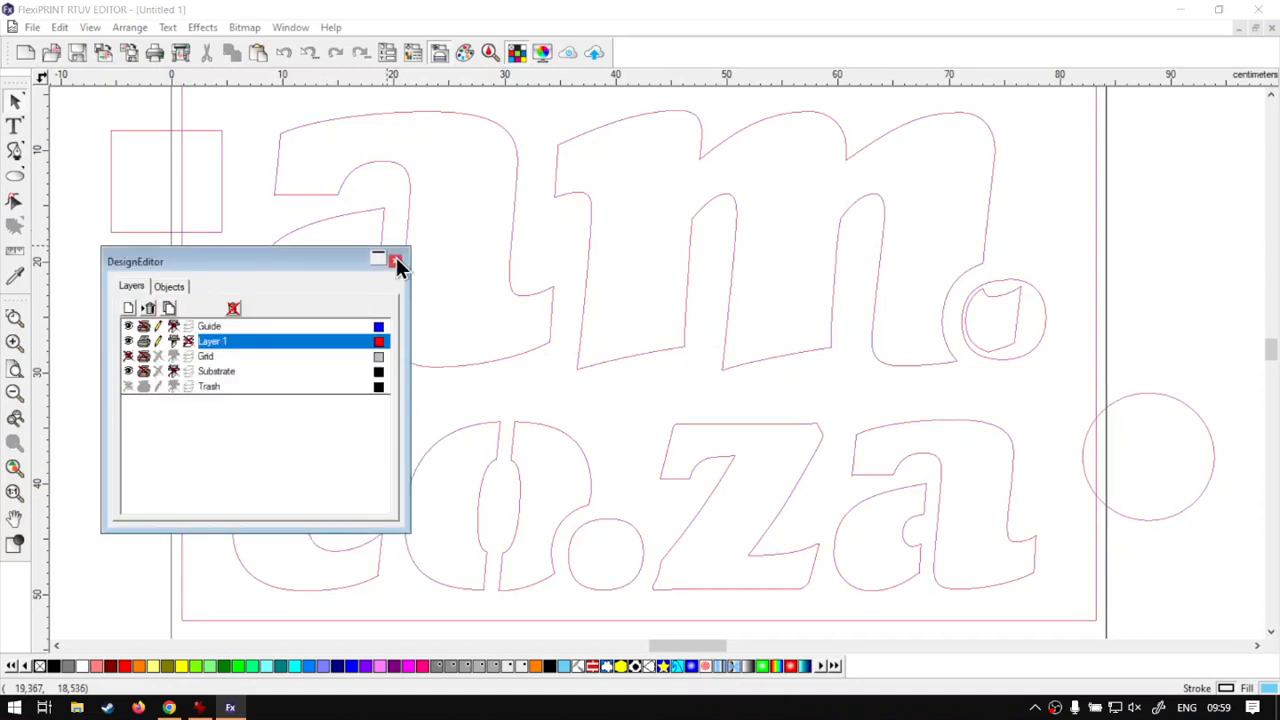
click(395, 261)
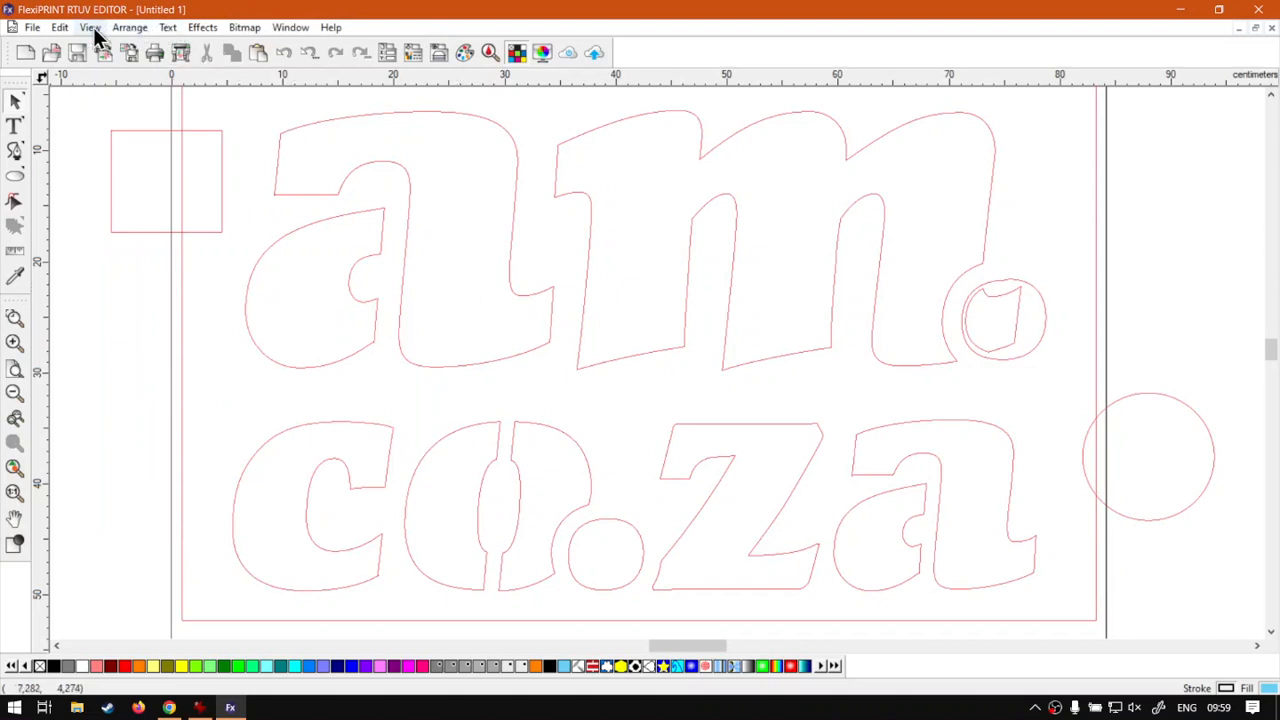
Create a new layer above Layer 1 and set its color to Pale Green.
click(438, 56)
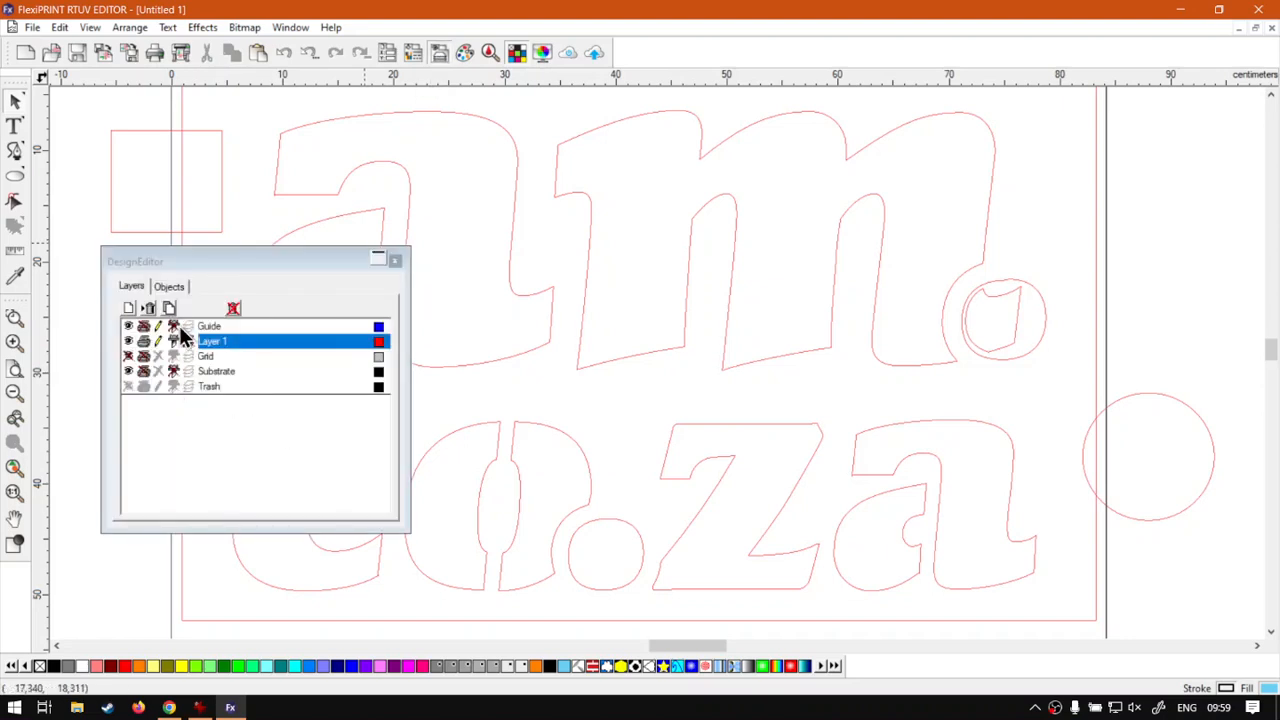
click(129, 310)
click(129, 310)
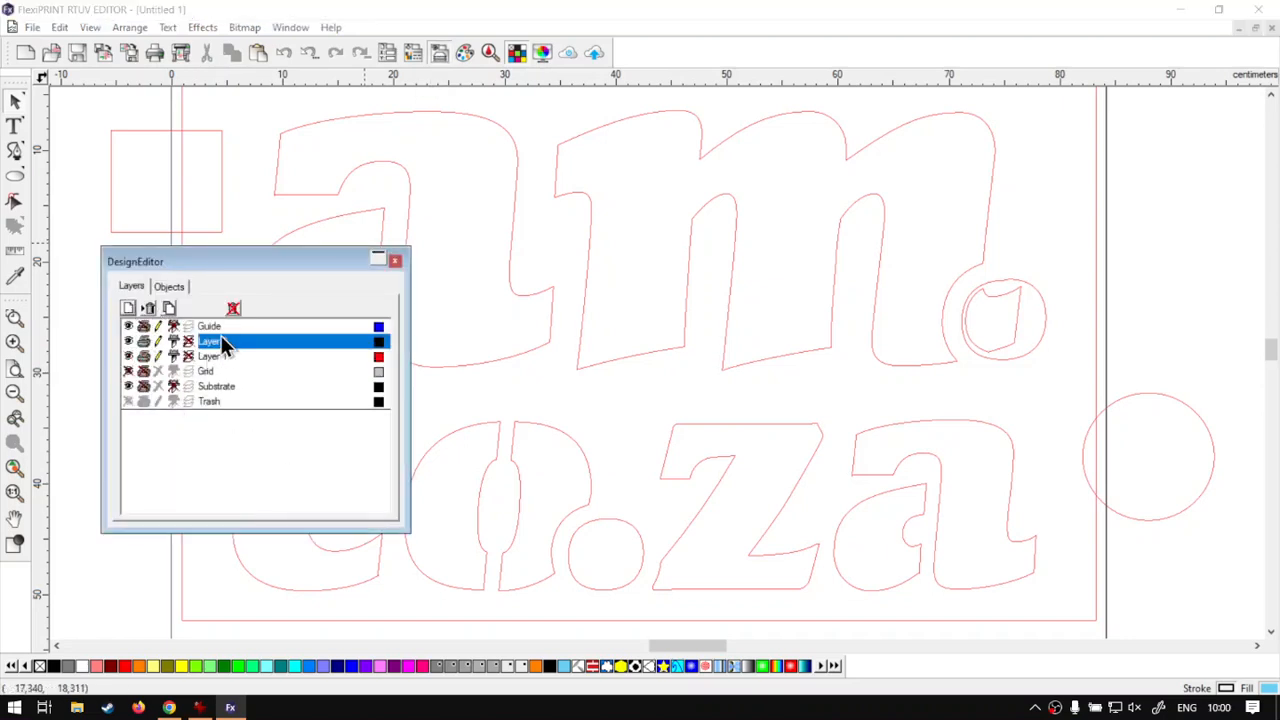
right_click(381, 341)
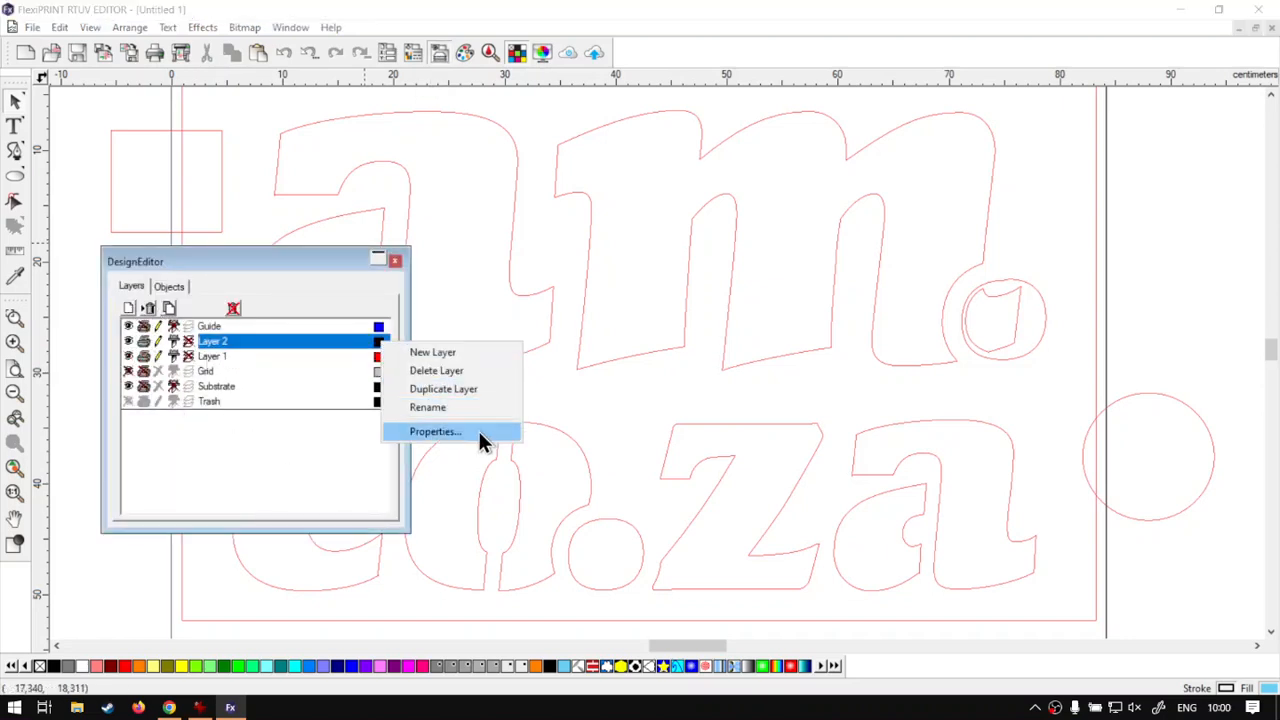
click(479, 431)
click(340, 347)
scroll(355, 520, down, 3)
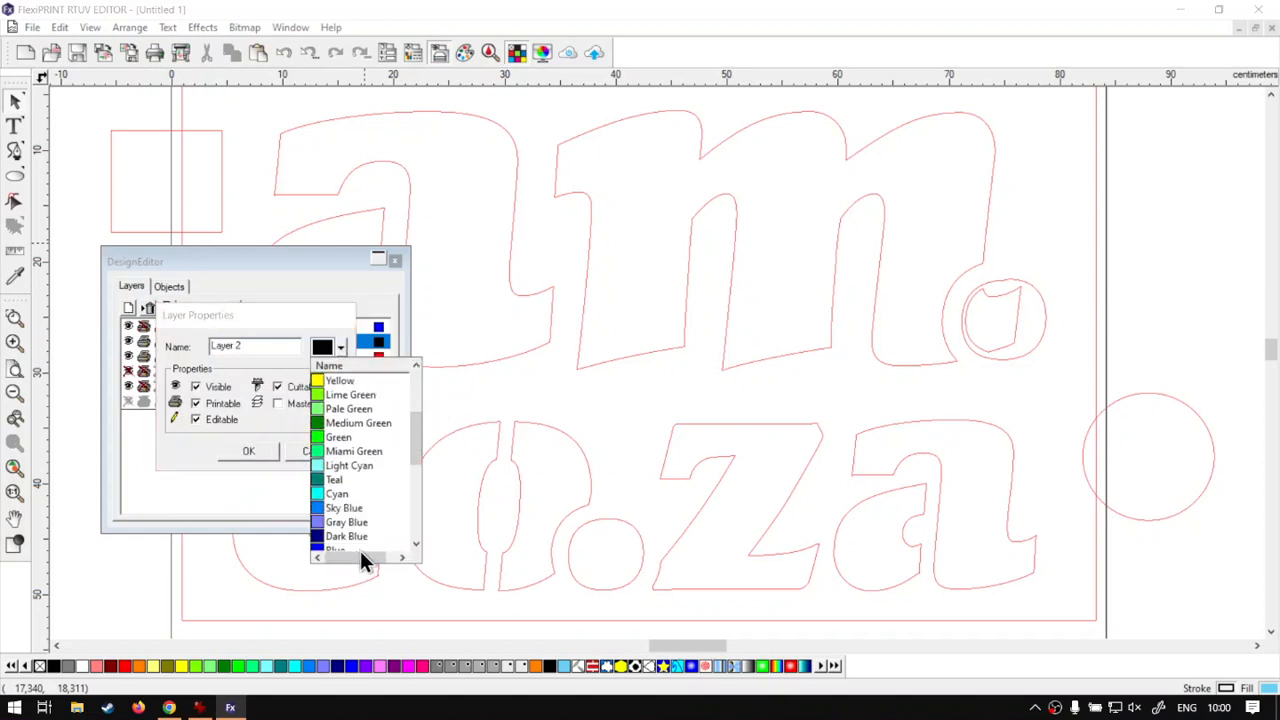
click(349, 421)
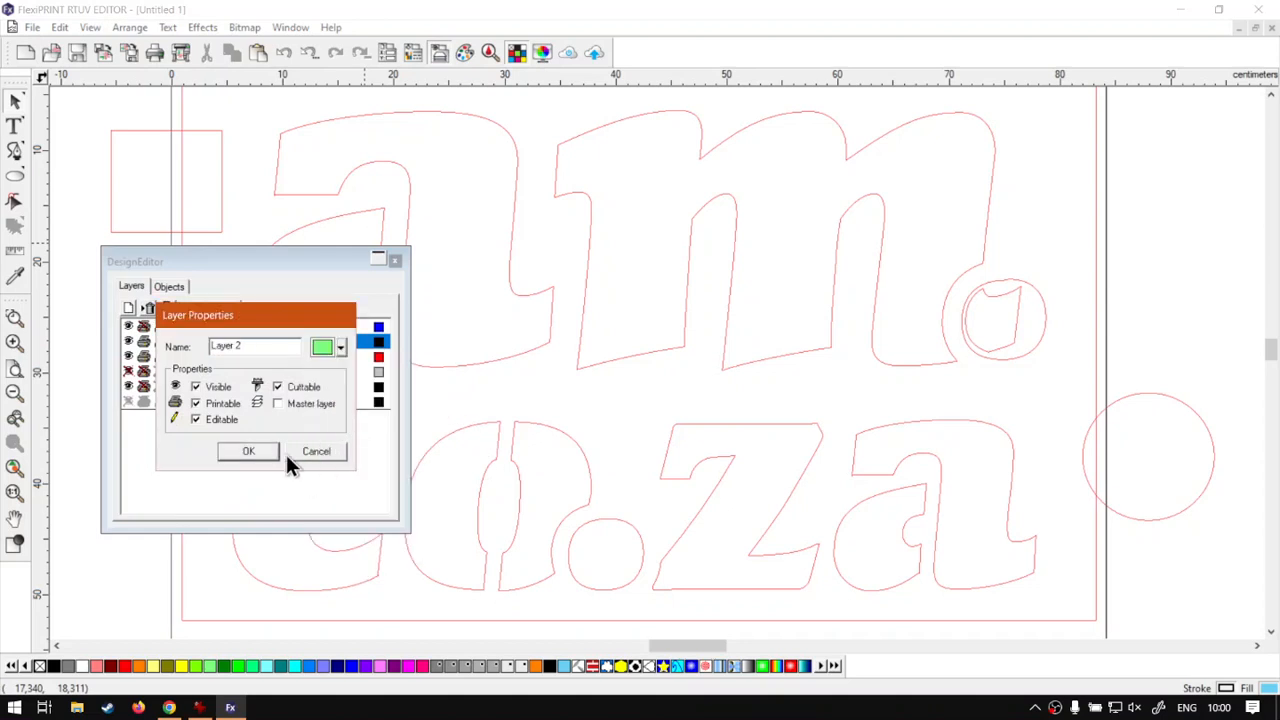
click(248, 451)
Move the rectangle and the circle from Layer 1 to Layer 2 in the object list.
click(167, 286)
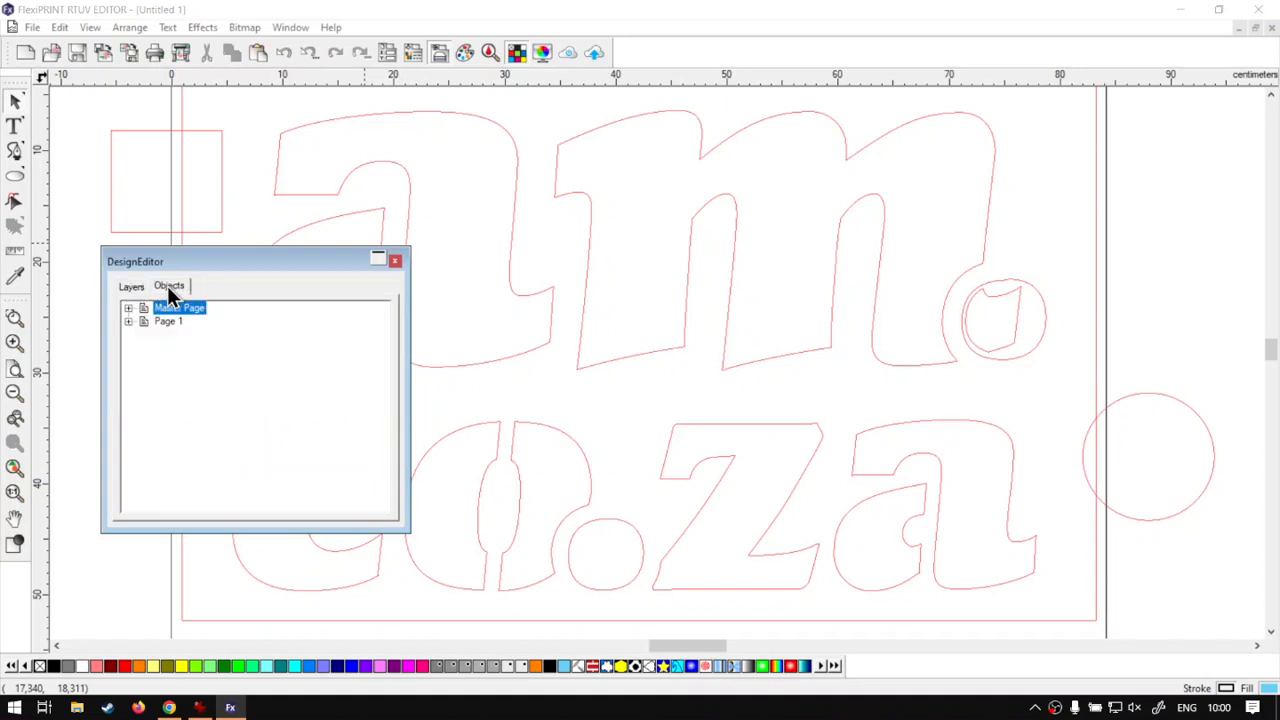
click(128, 321)
click(144, 347)
click(206, 373)
drag(202, 362, 194, 346)
click(209, 373)
click(395, 261)
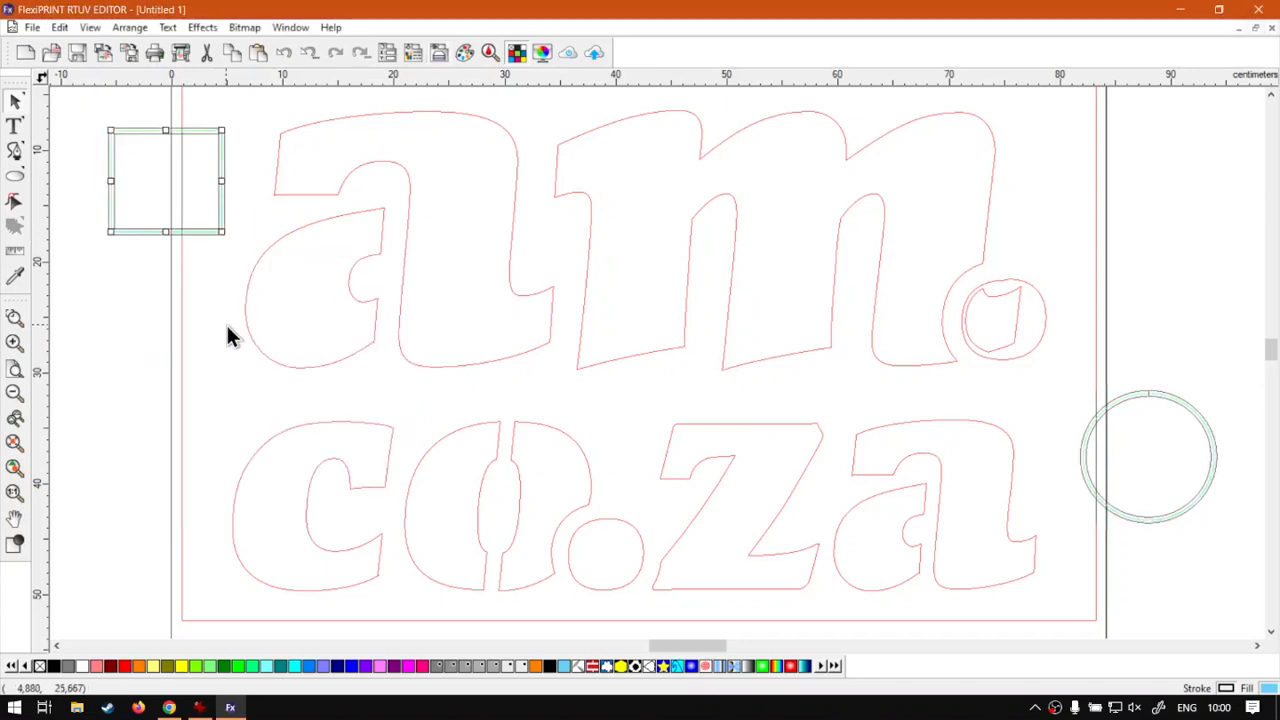
click(202, 374)
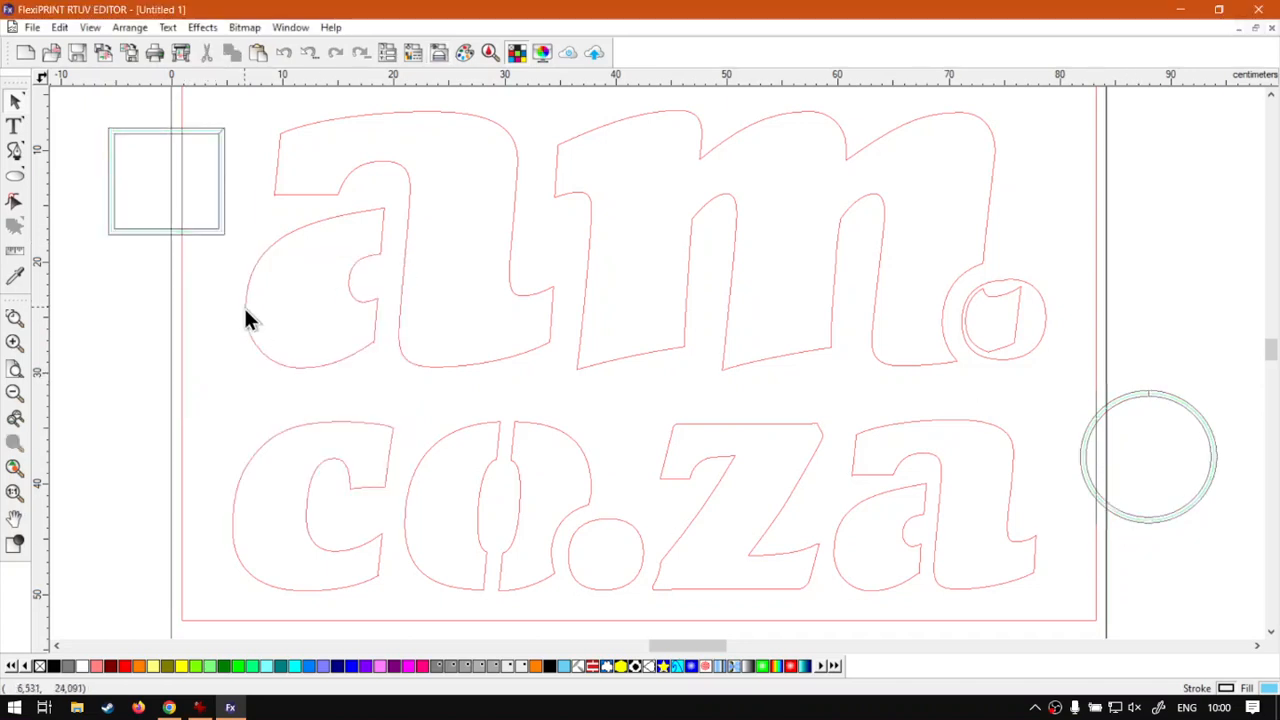
Set the wireframe options to show fill color and preview the design's outlines with that setting.
click(15, 543)
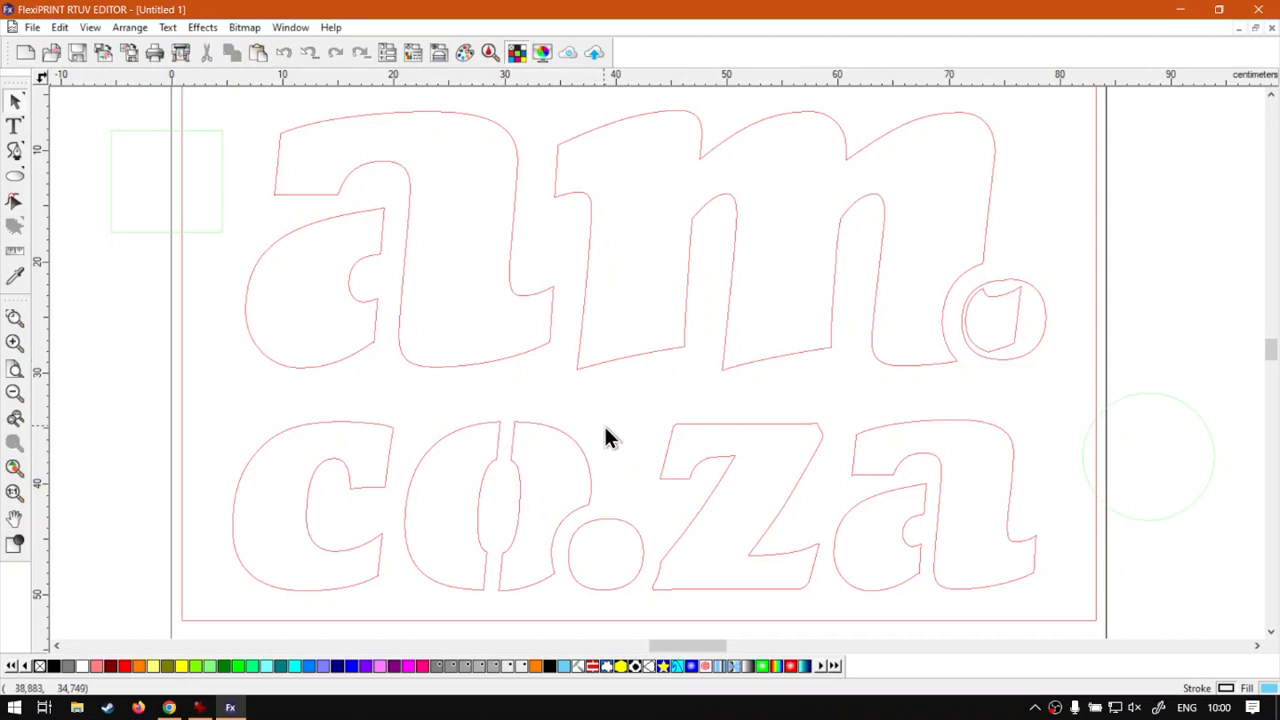
double_click(15, 543)
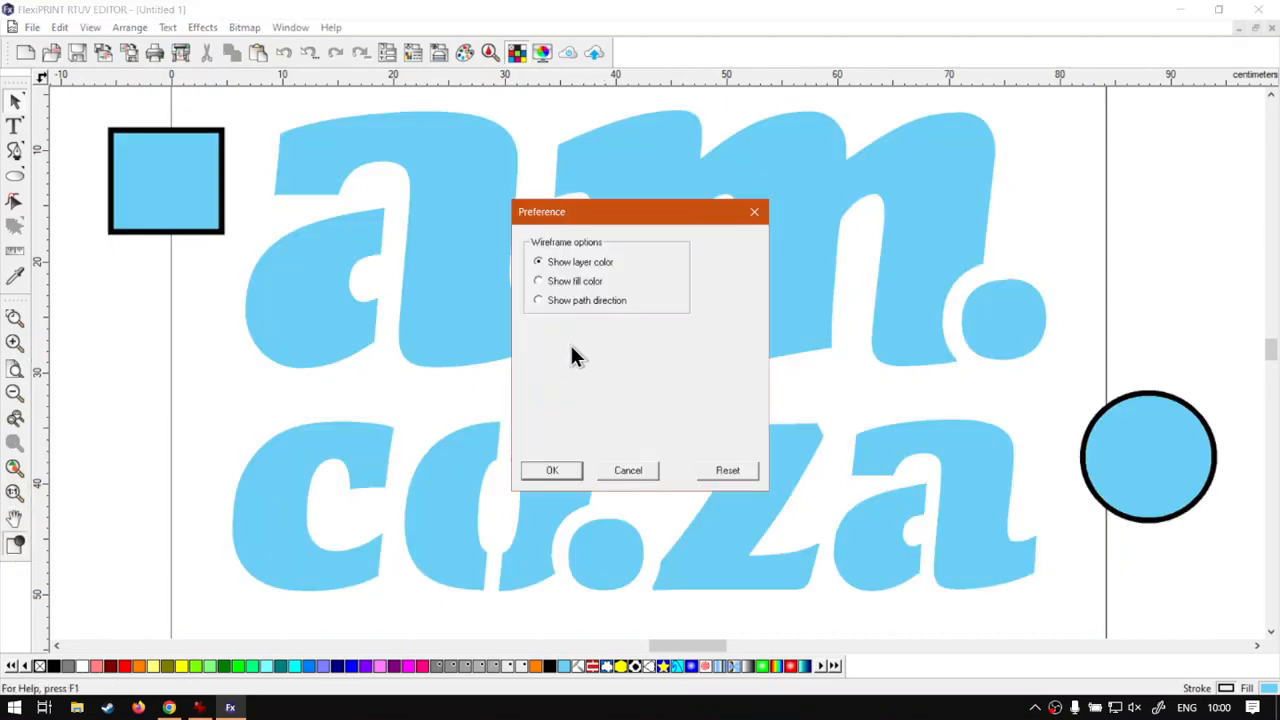
click(566, 470)
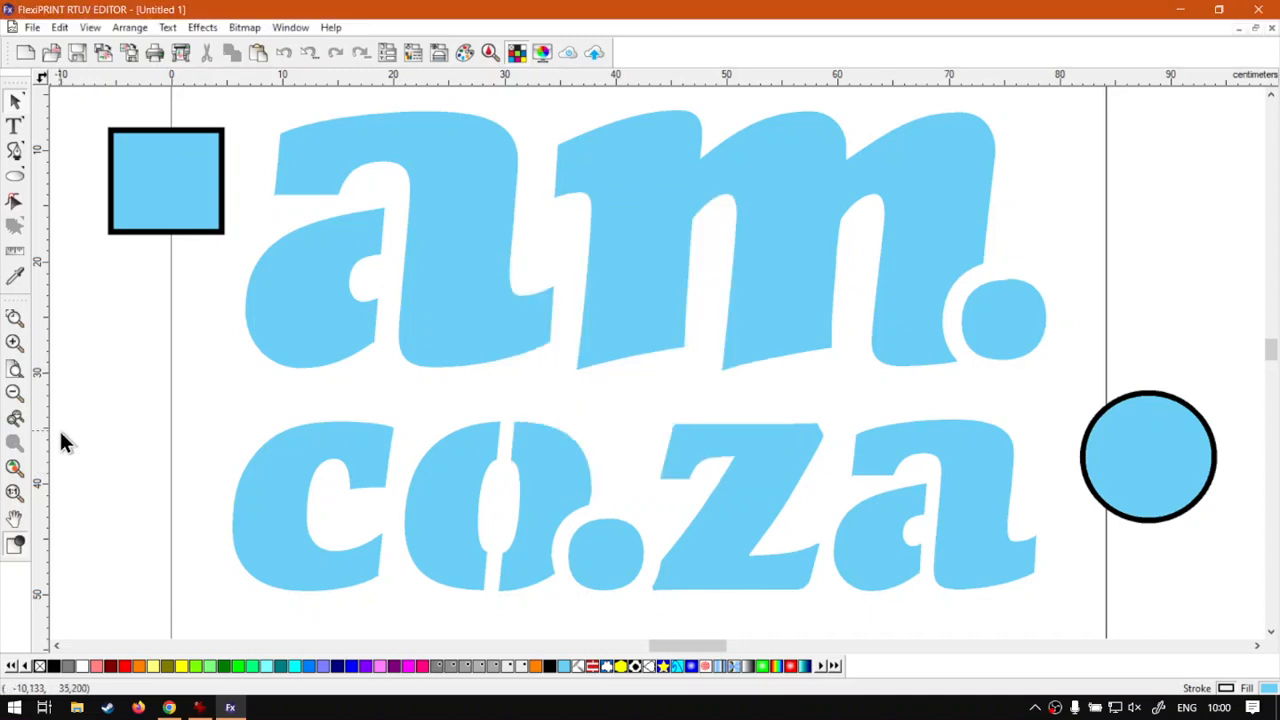
click(15, 543)
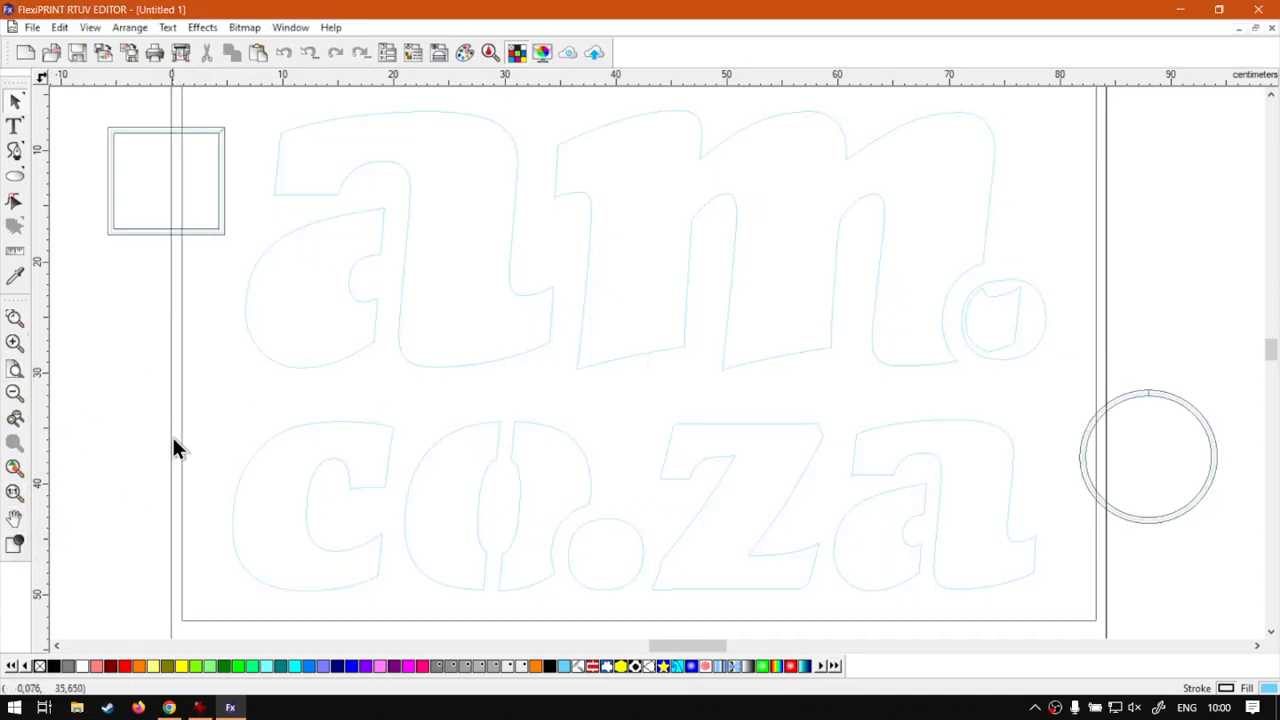
click(15, 544)
click(15, 546)
click(15, 543)
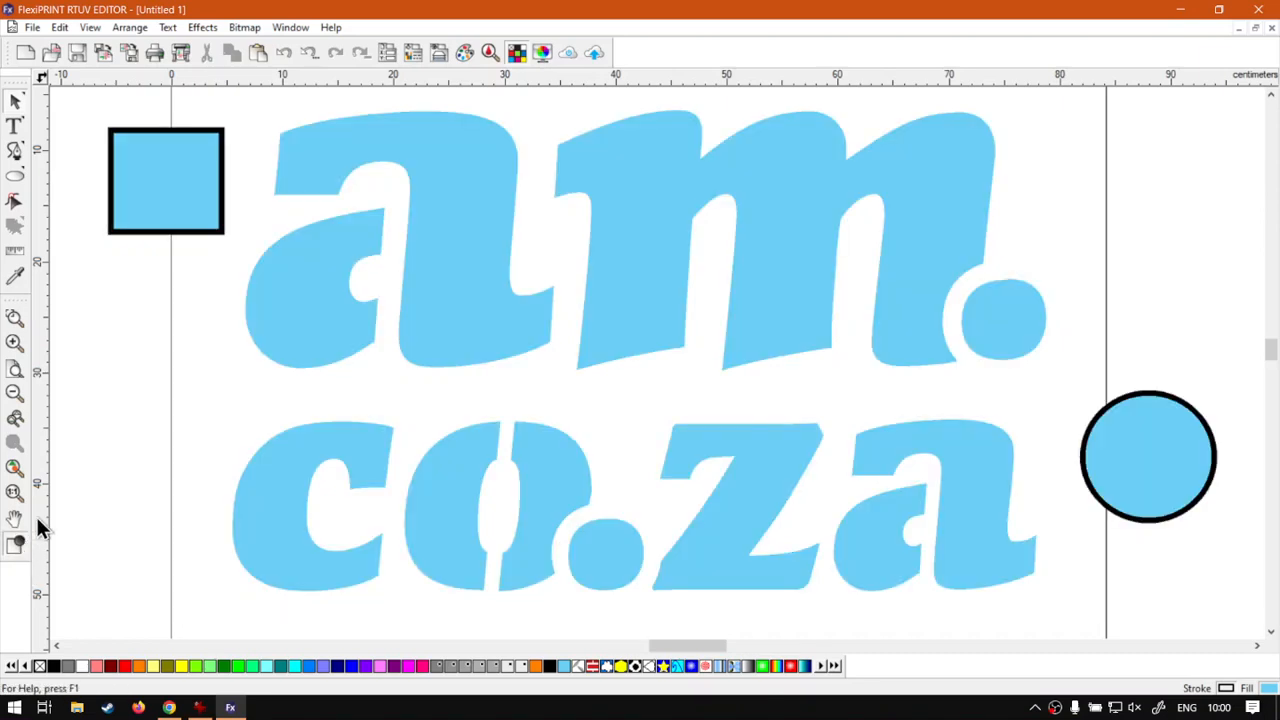
Remove the rectangle's stroke and fill it purple, previewing the result as wireframe.
click(168, 168)
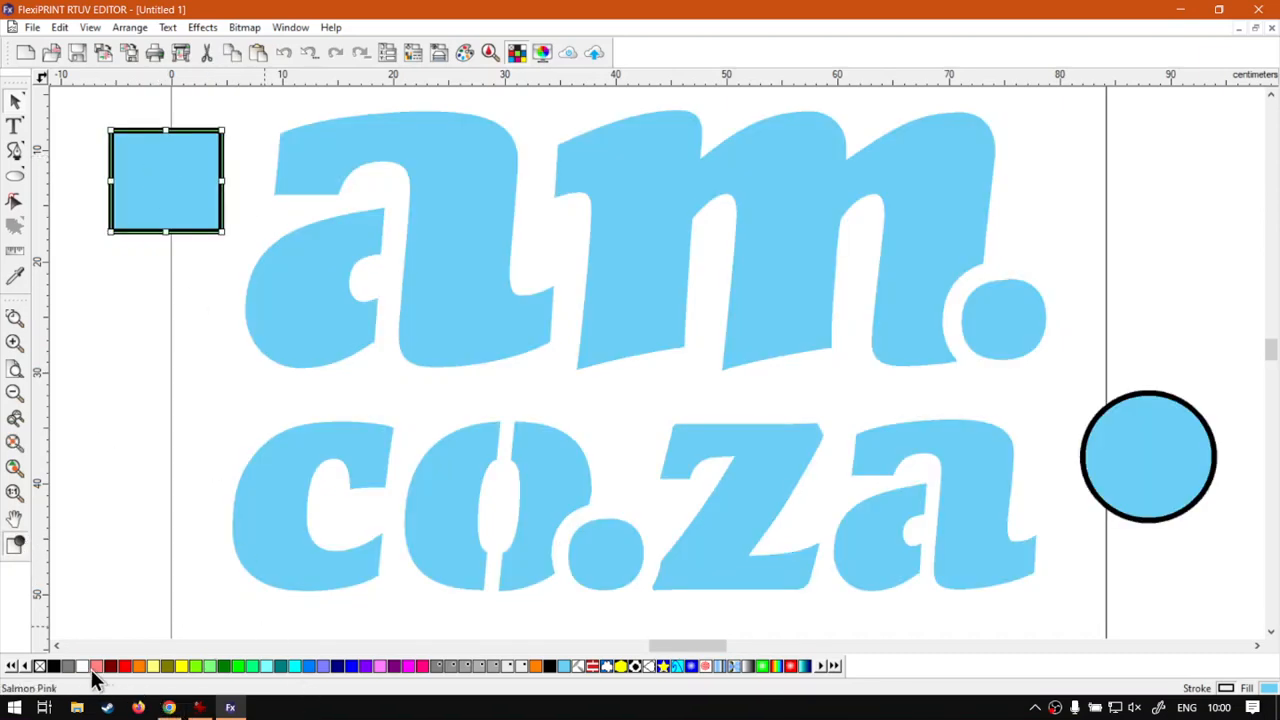
right_click(46, 670)
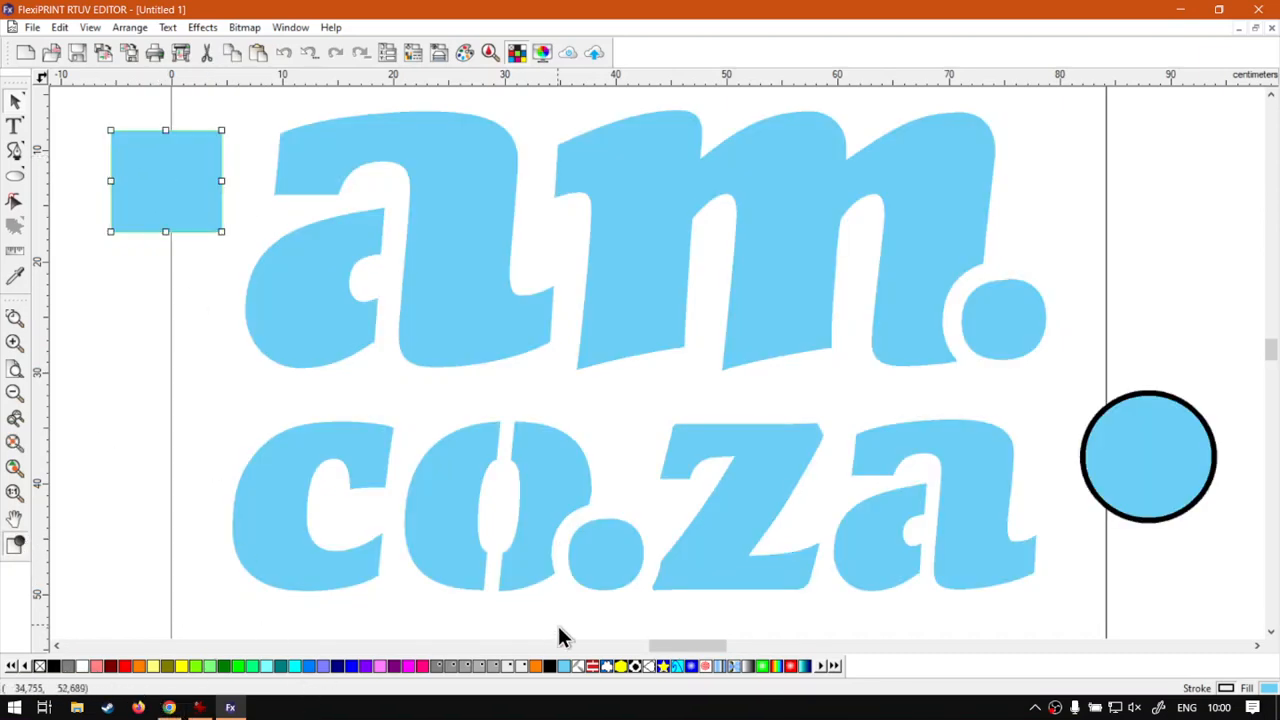
click(366, 667)
click(132, 409)
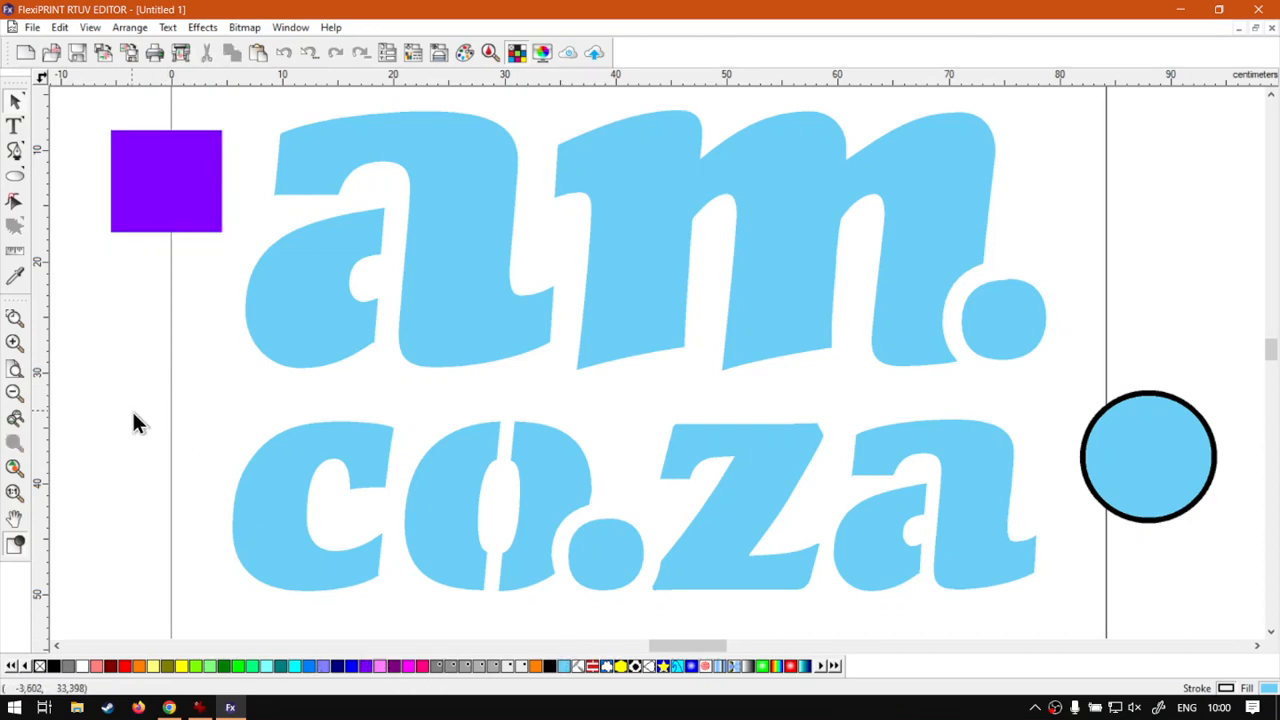
click(16, 545)
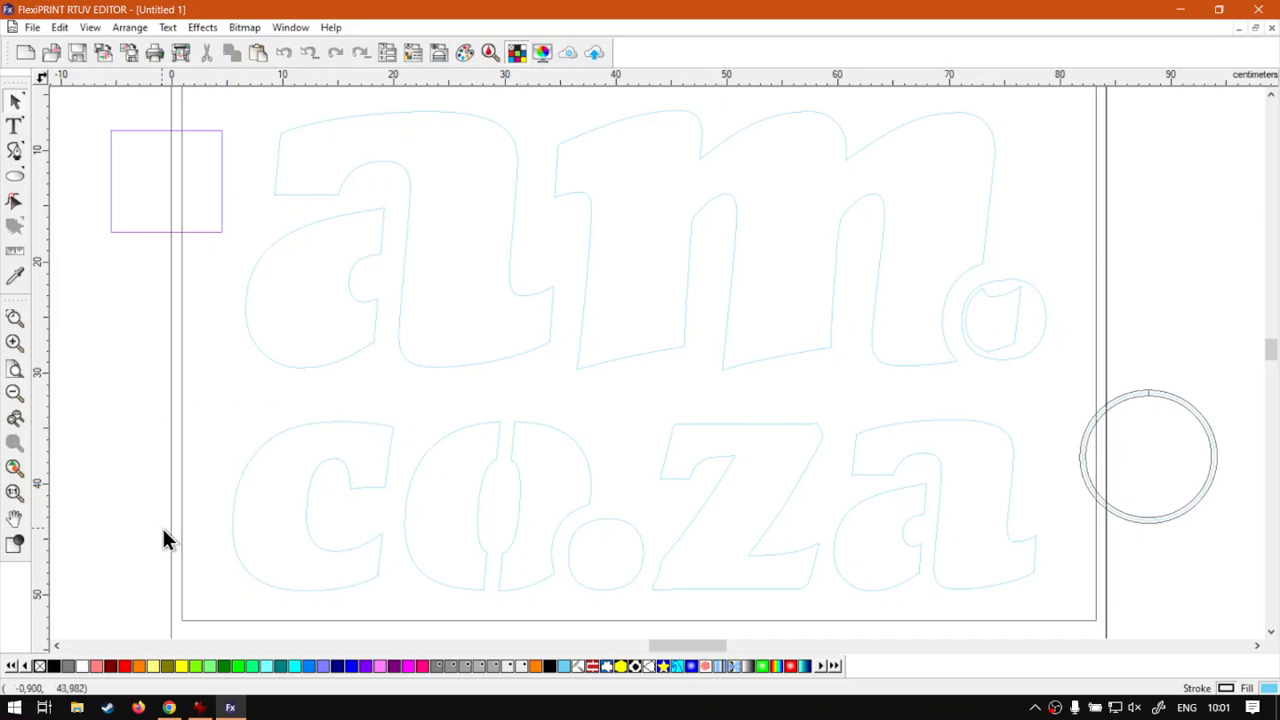
click(14, 545)
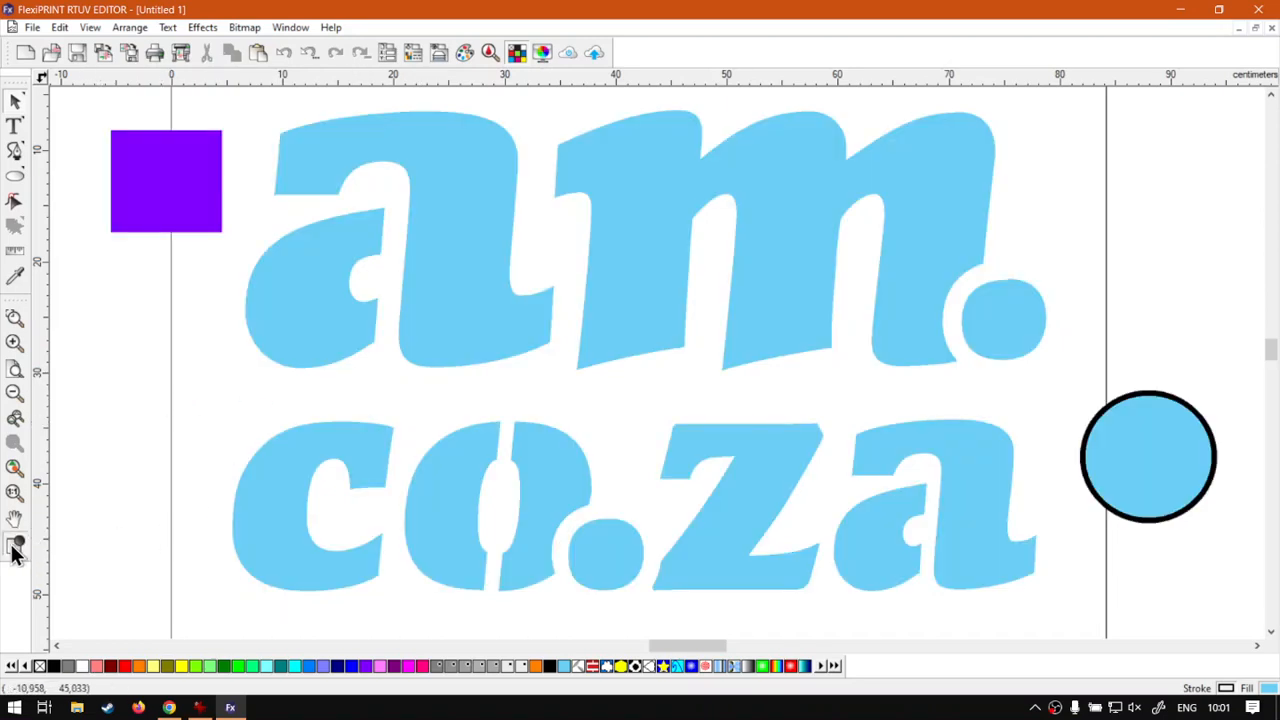
Set the wireframe options to show path direction and preview the outlines of the design.
double_click(14, 545)
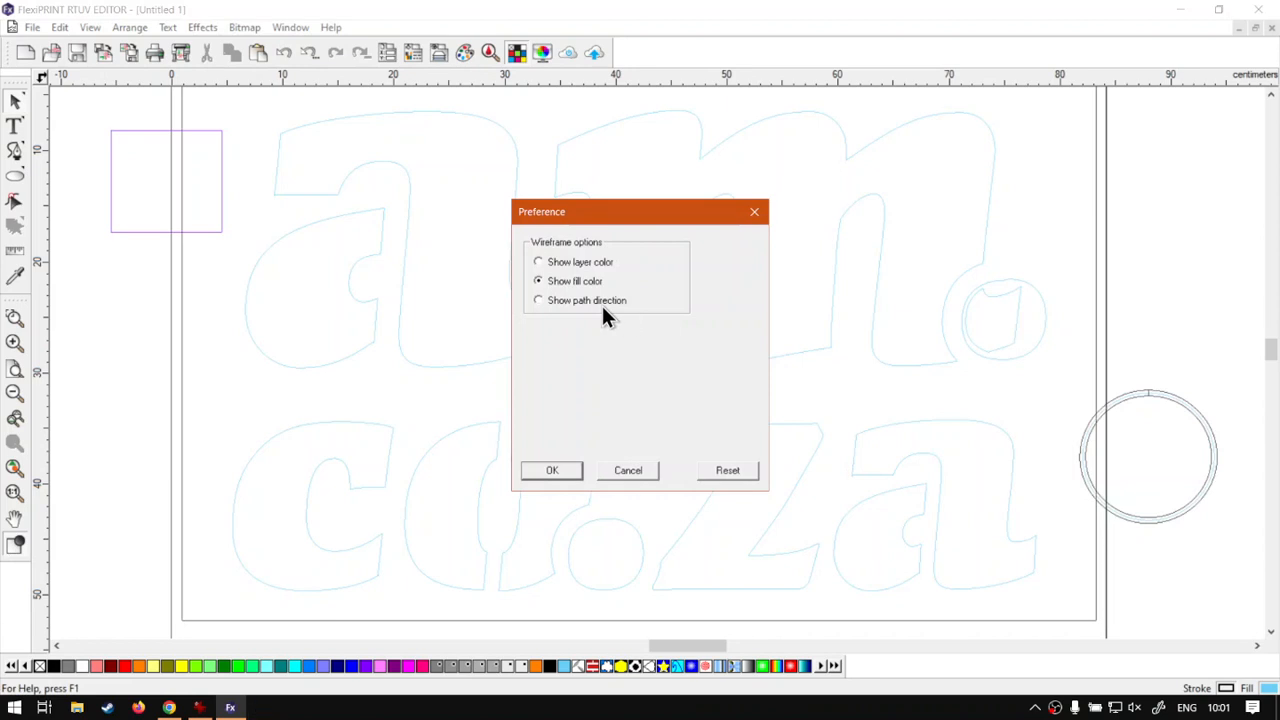
click(589, 301)
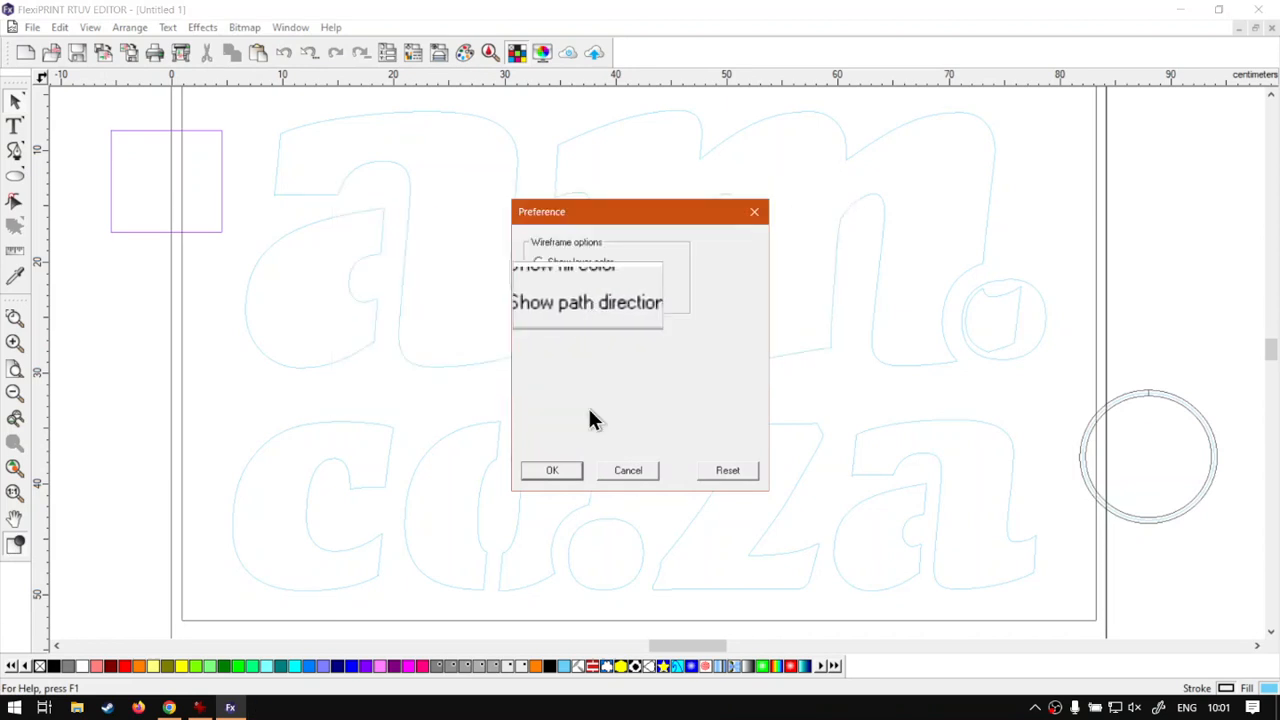
click(565, 470)
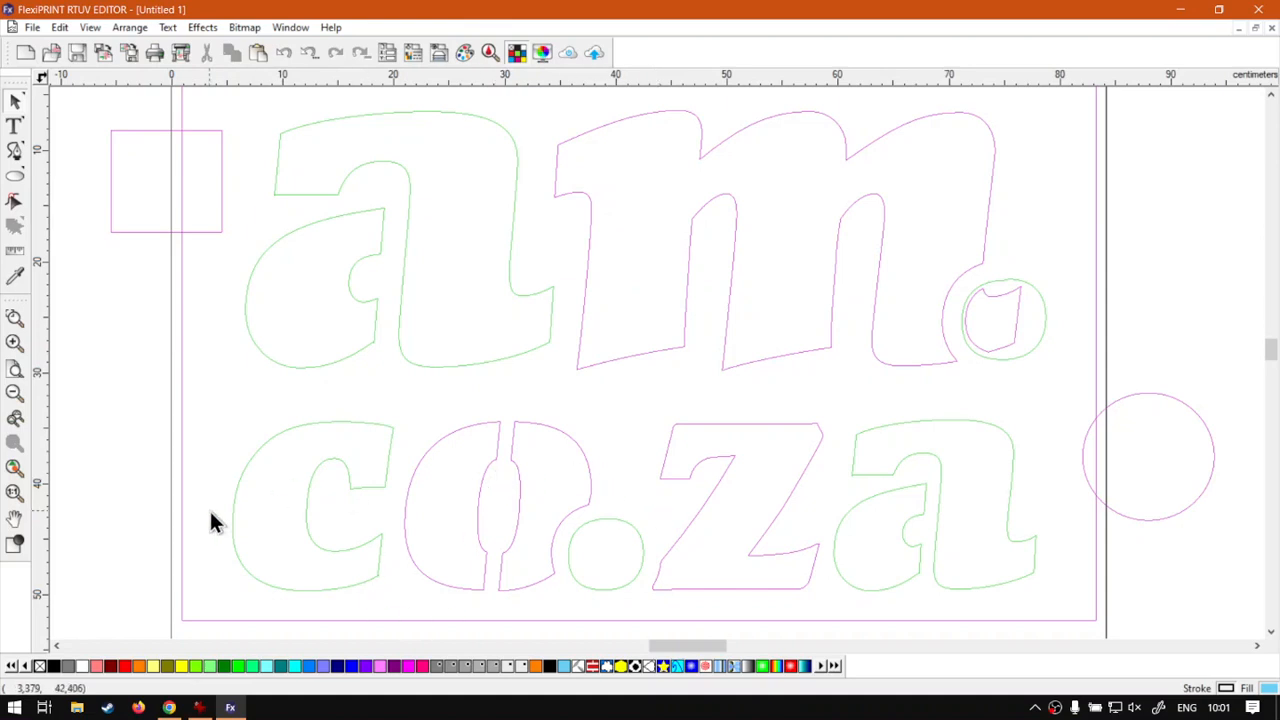
Switch the wireframe options back to show fill color and compare the outlines with the filled display.
double_click(19, 546)
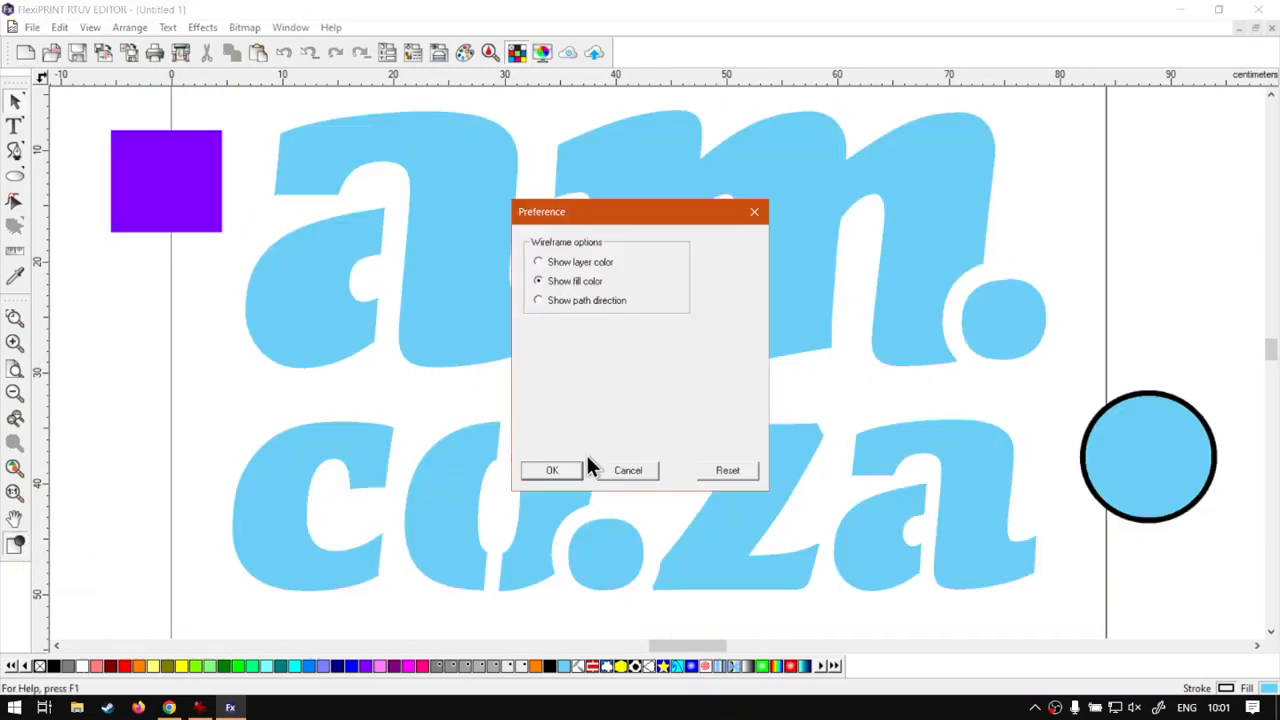
click(552, 471)
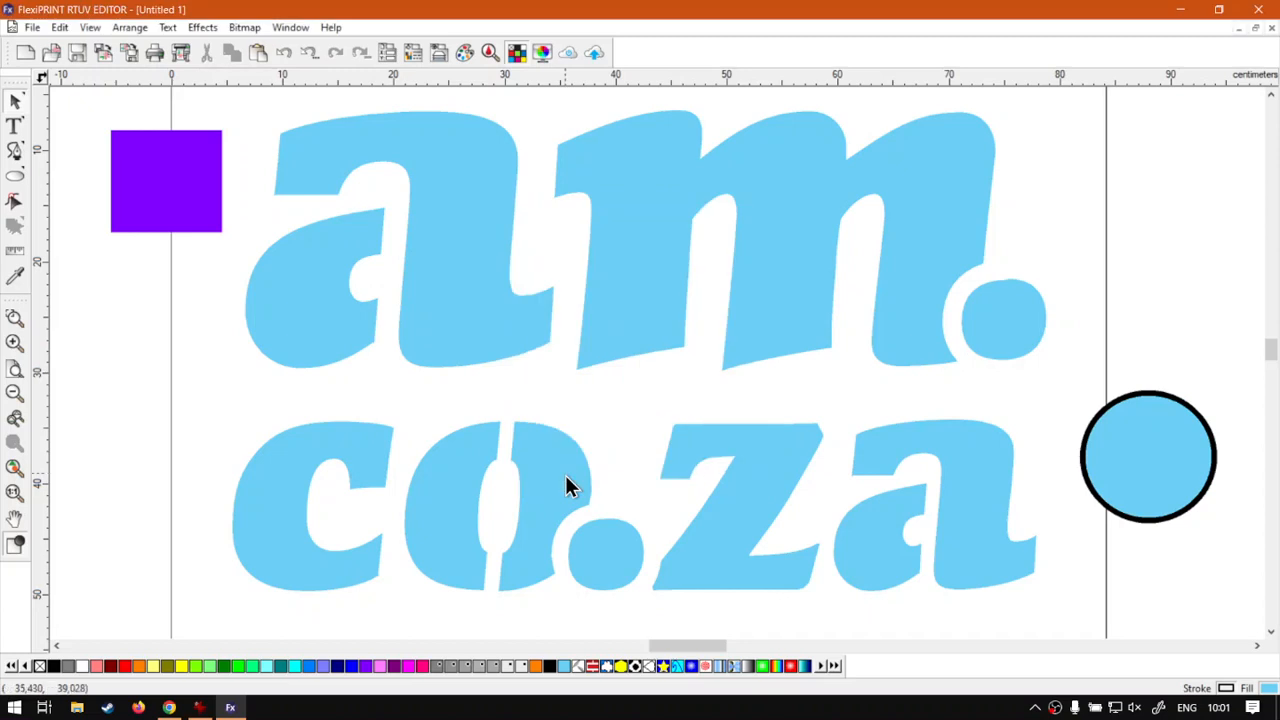
click(17, 548)
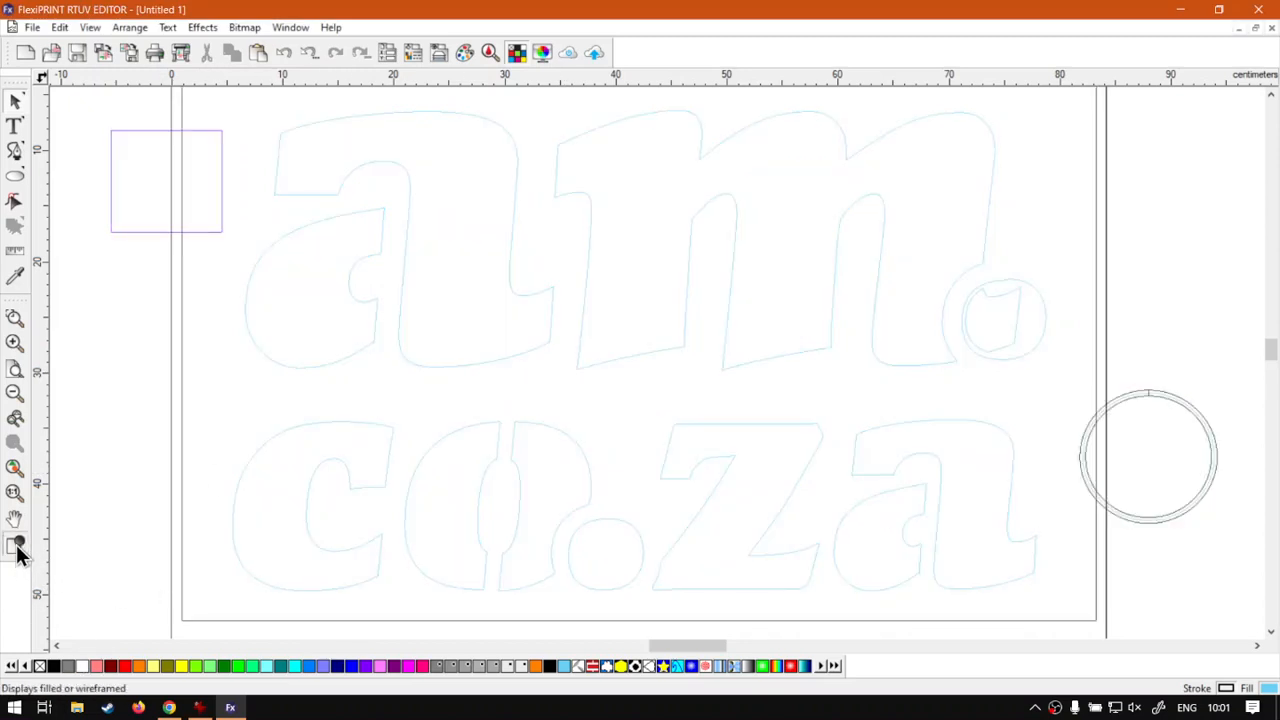
click(17, 548)
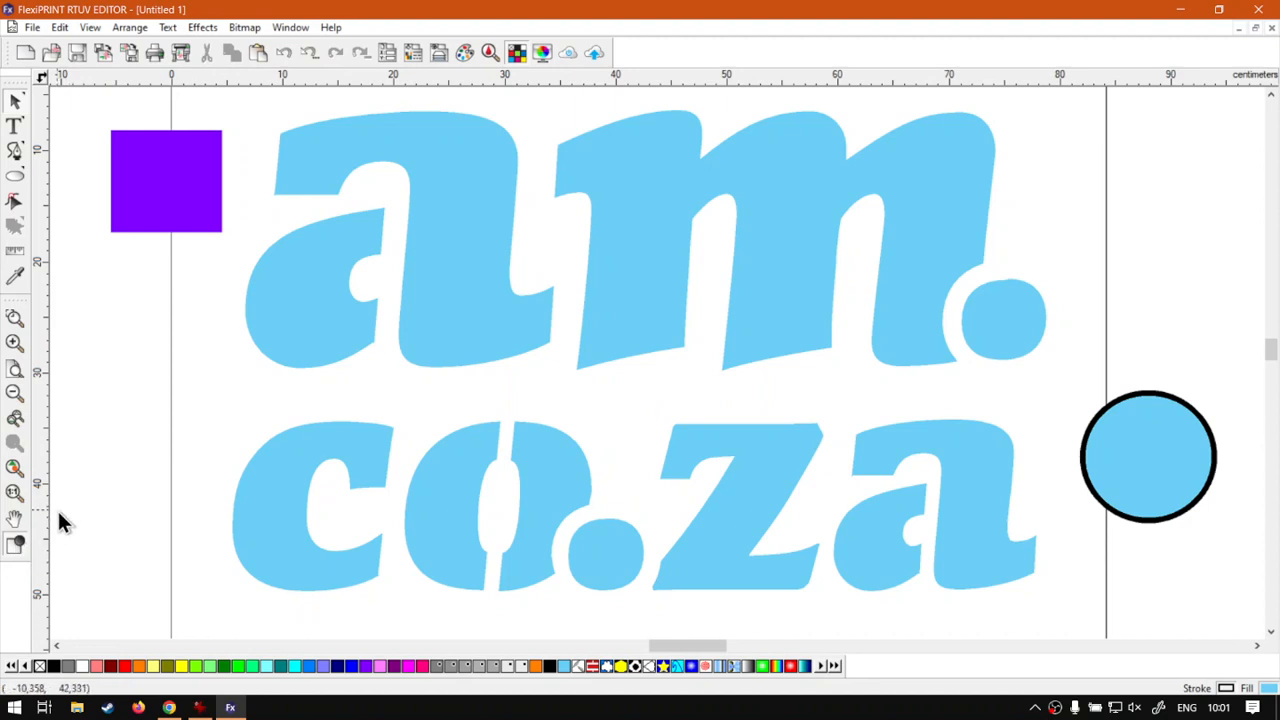
click(17, 548)
click(17, 548)
click(15, 543)
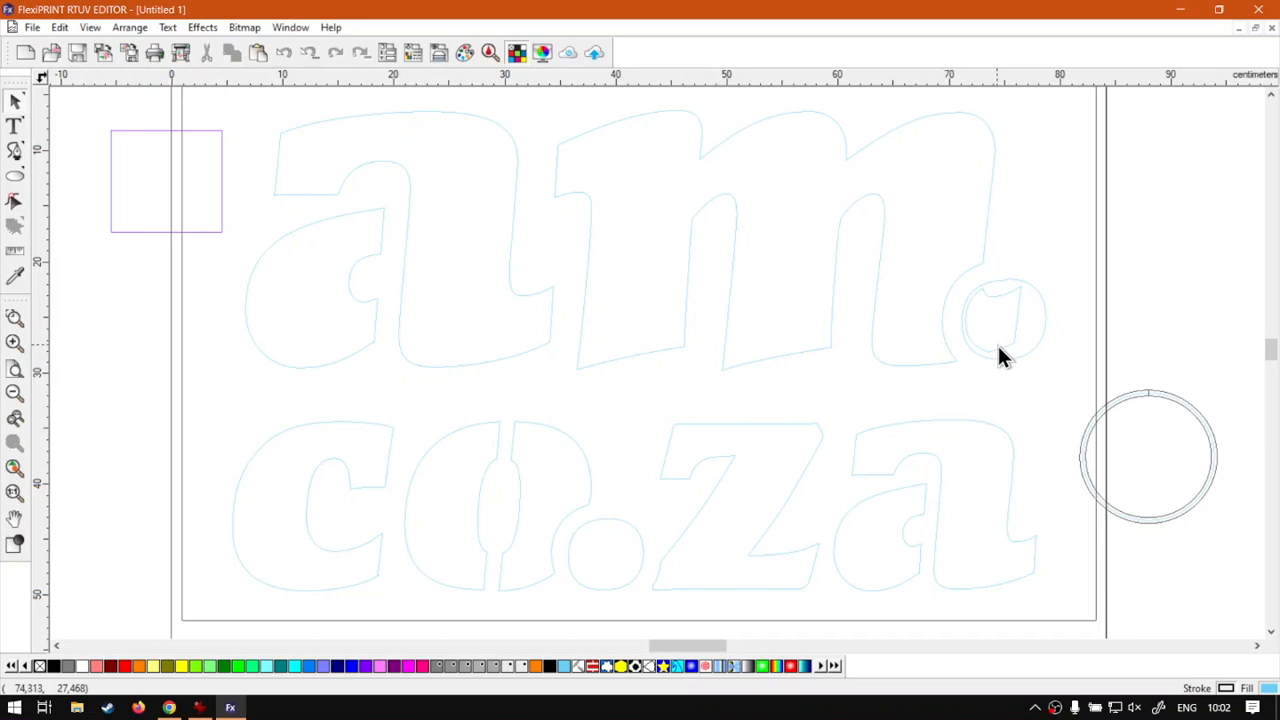
click(10, 546)
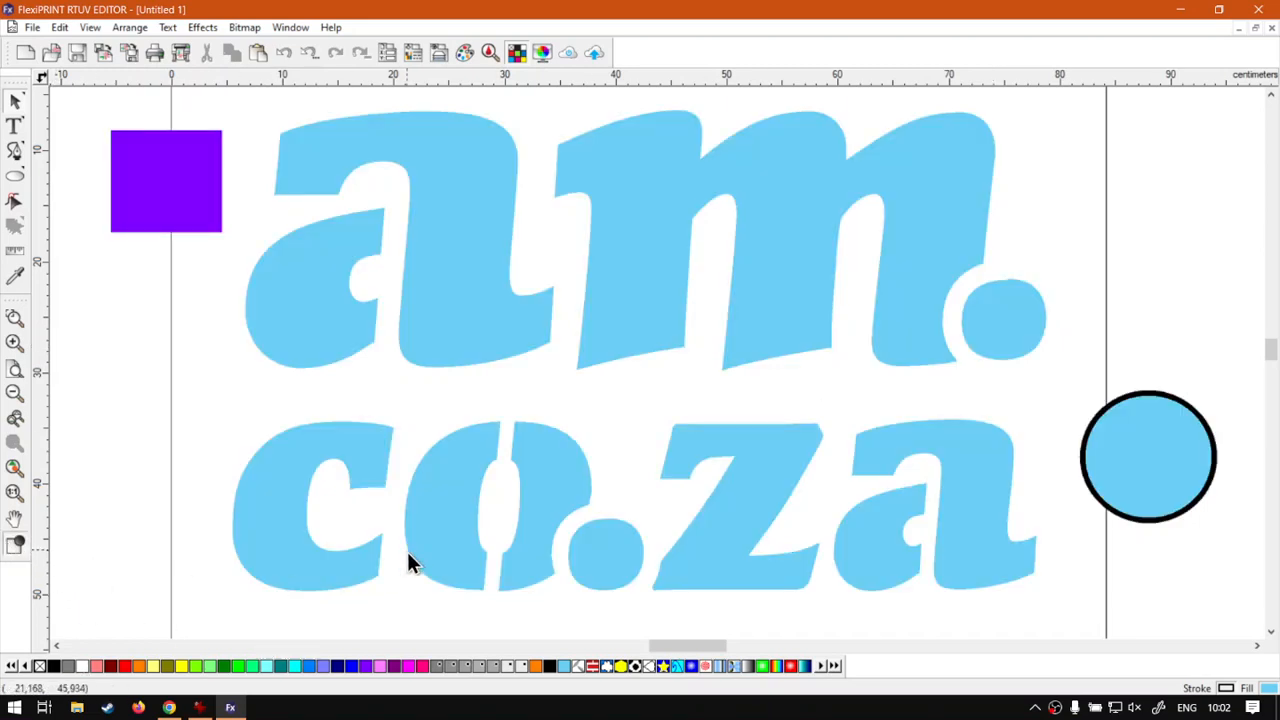
Switch to the softwaretraining.co.za page in Chrome.
click(170, 707)
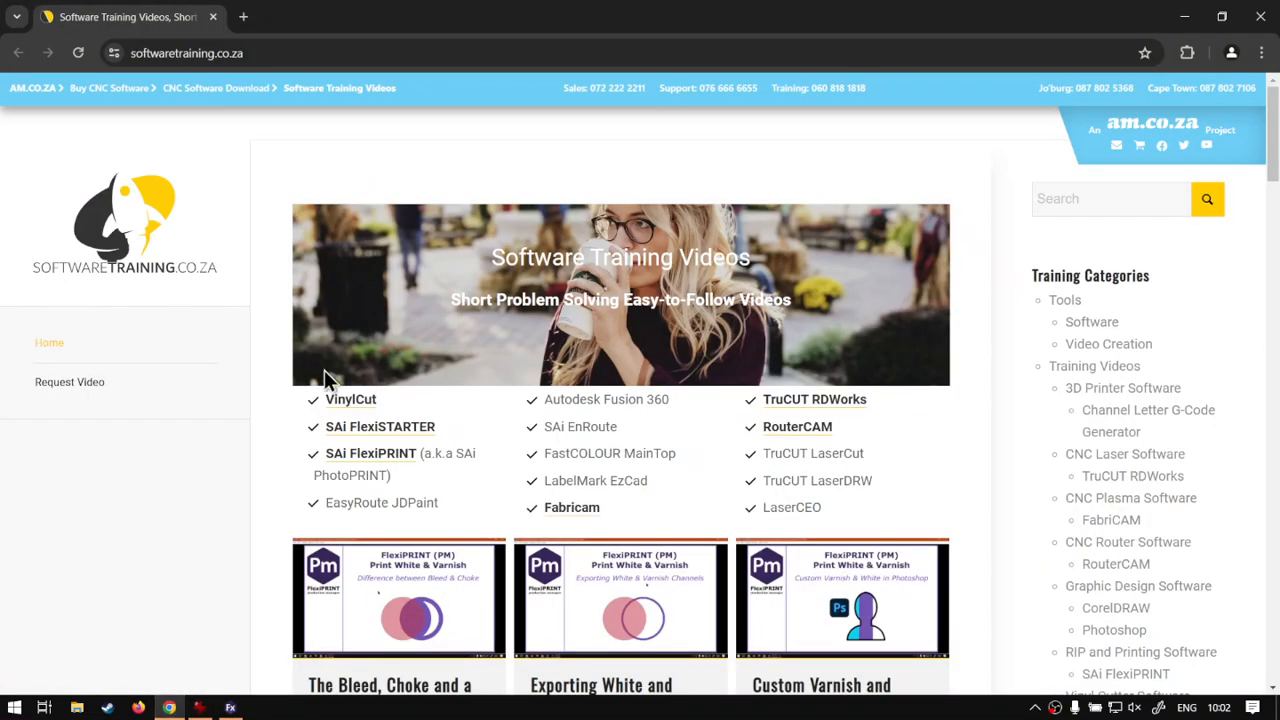